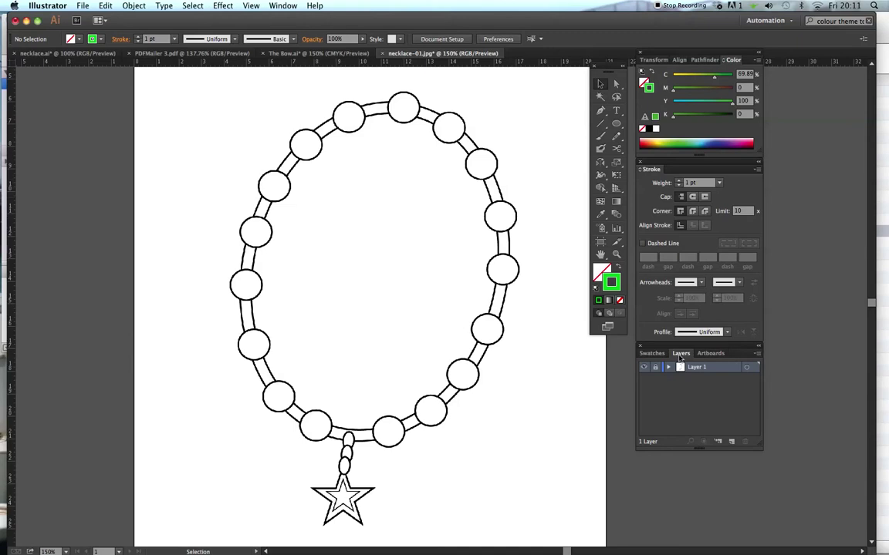
- Create a new layer named "My Necklace" above the locked template layer
{"action": "left_click", "coordinate": [757, 353]}
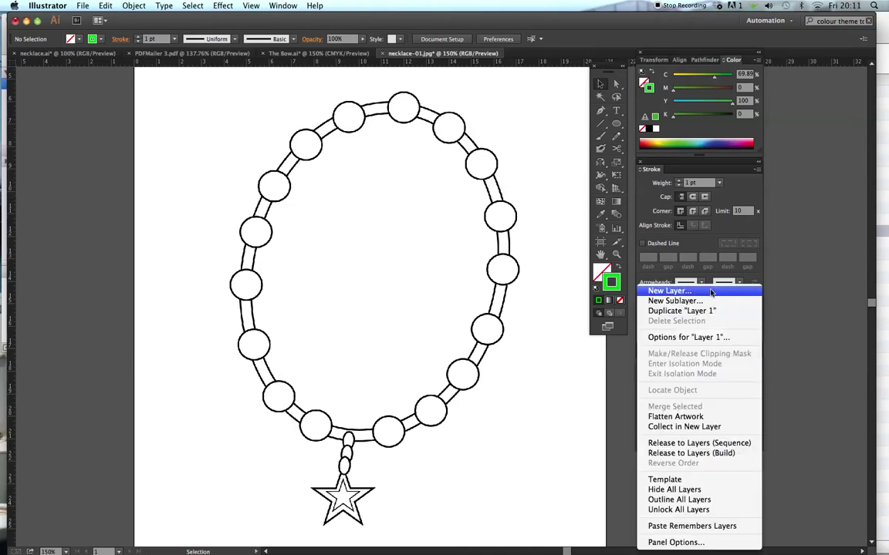
{"action": "left_click", "coordinate": [711, 292]}
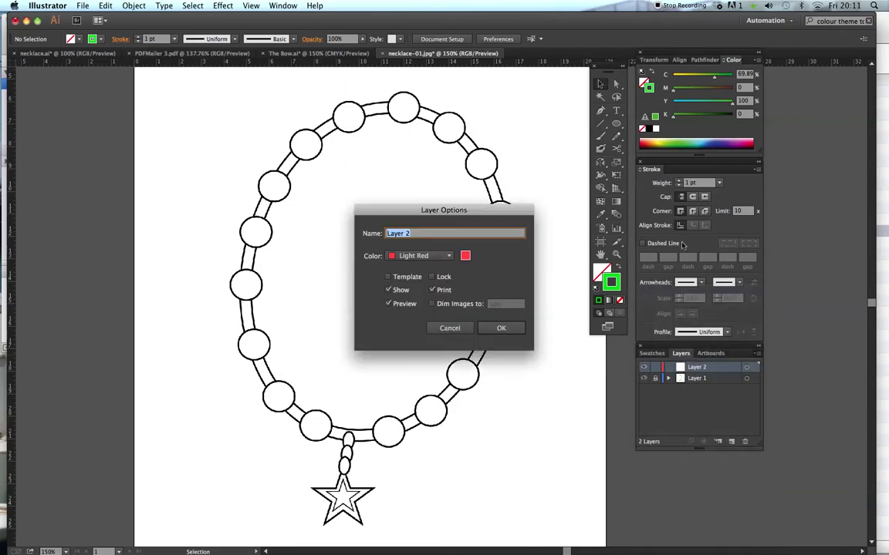
{"action": "type", "text": "Nec"}
{"action": "key", "text": "BackSpace"}
{"action": "key", "text": "BackSpace"}
{"action": "key", "text": "BackSpace"}
{"action": "type", "text": "My nECK"}
{"action": "key", "text": "BackSpace"}
{"action": "key", "text": "BackSpace"}
{"action": "key", "text": "BackSpace"}
{"action": "type", "text": "ecklace"}
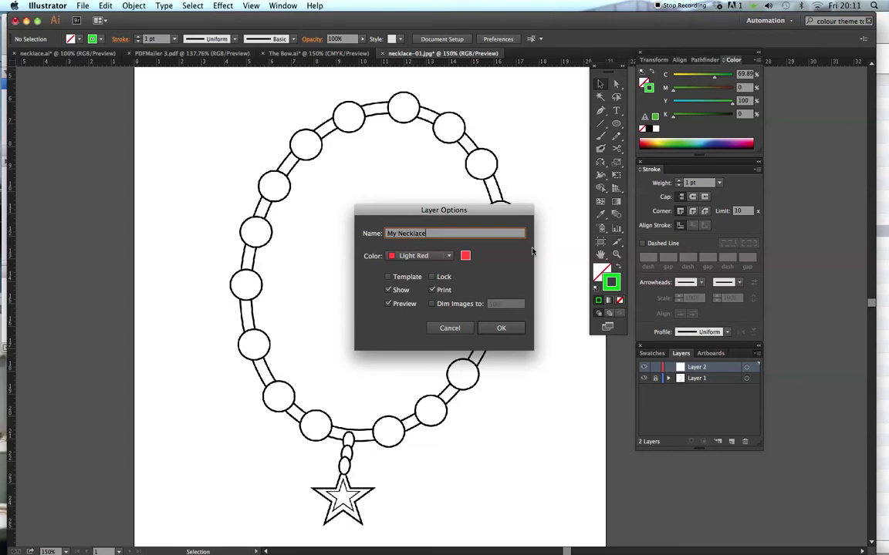
{"action": "left_click", "coordinate": [501, 328]}
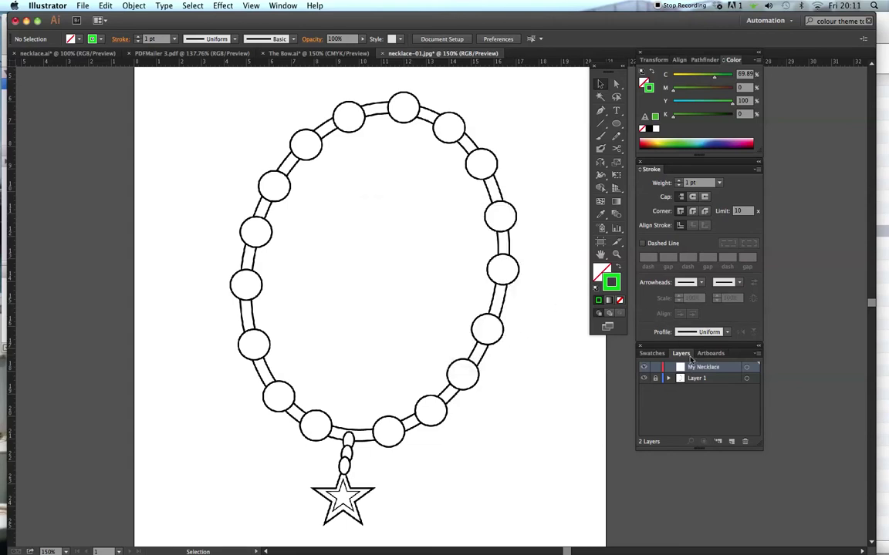
- Apply the Automation workspace
{"action": "left_click", "coordinate": [277, 6]}
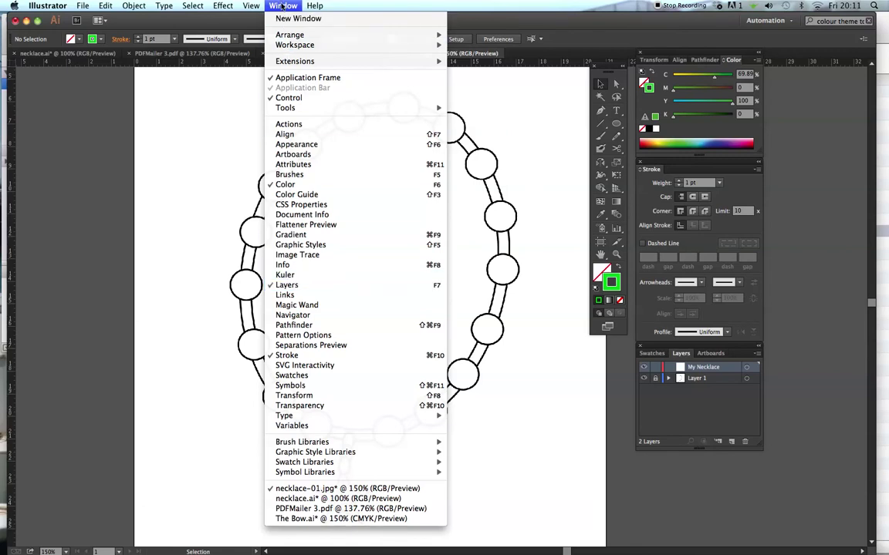
{"action": "mouse_move", "coordinate": [289, 48]}
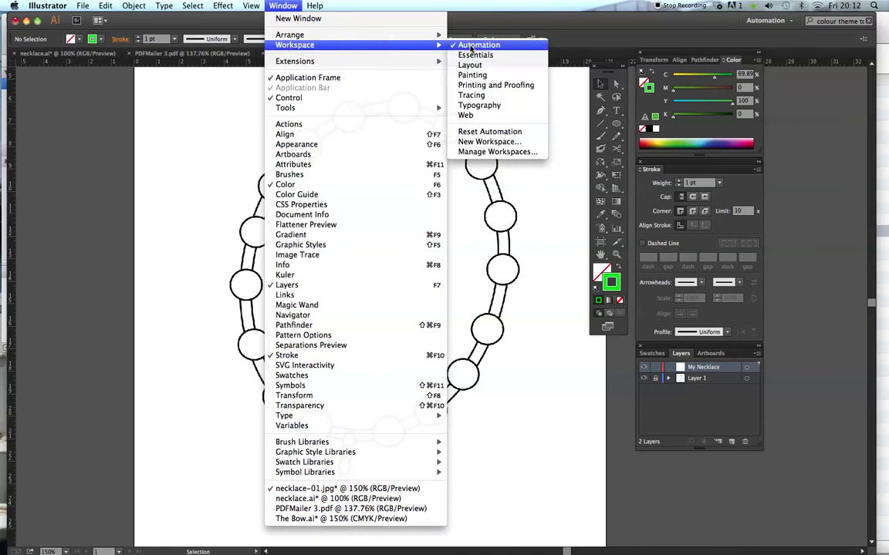
{"action": "left_click", "coordinate": [472, 46]}
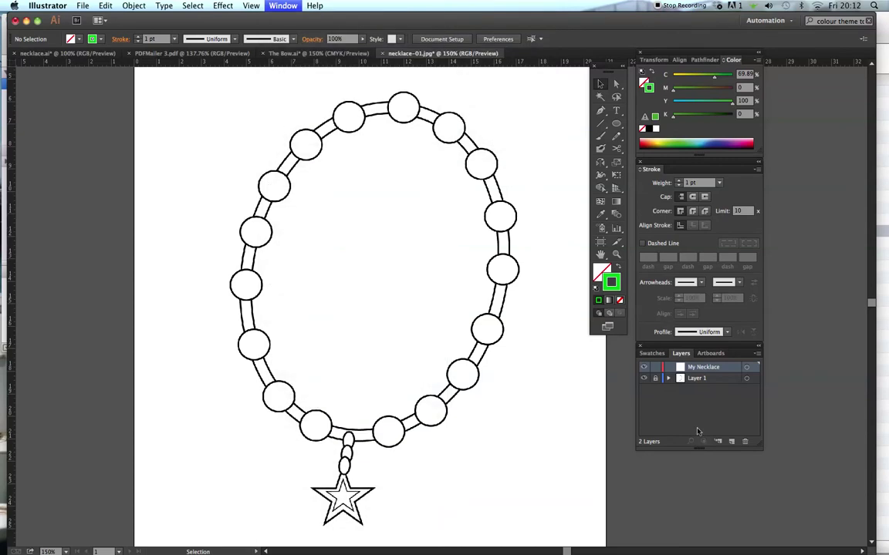
{"action": "left_click", "coordinate": [655, 379]}
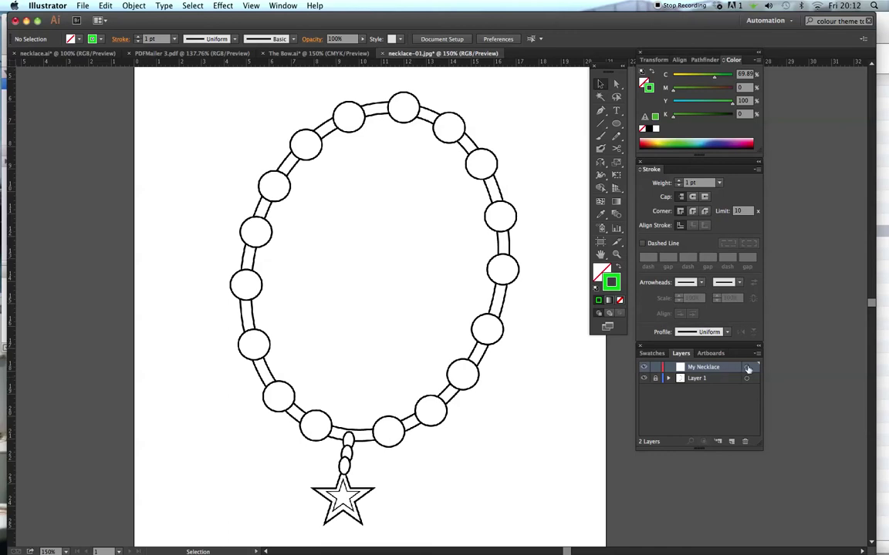
- Draw a circle about 1.36 cm across over the bead just right of the topmost one and align it with the bead's outline
{"action": "left_click", "coordinate": [617, 127]}
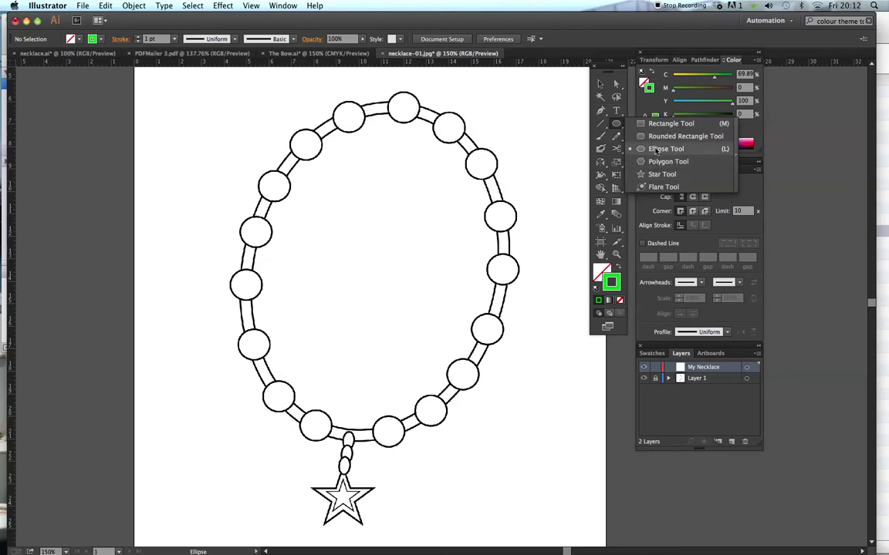
{"action": "left_click", "coordinate": [656, 151]}
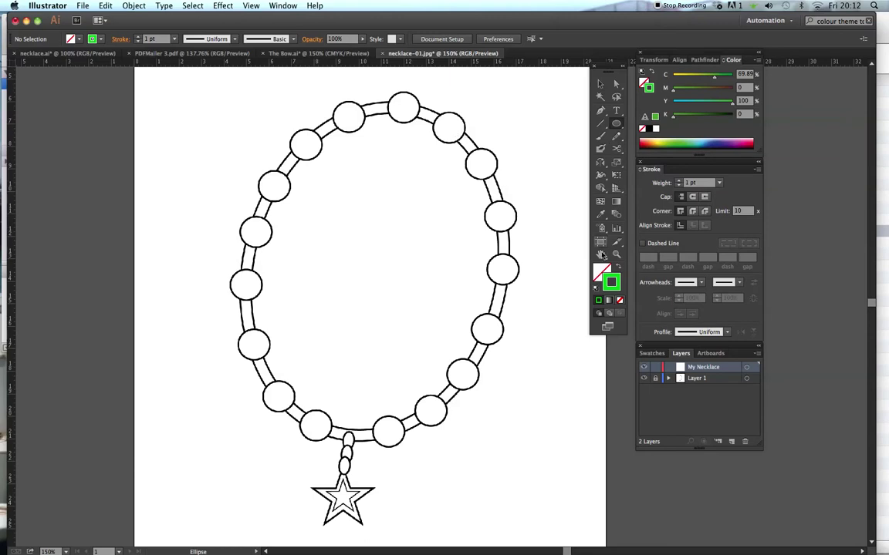
{"action": "left_click", "coordinate": [616, 256]}
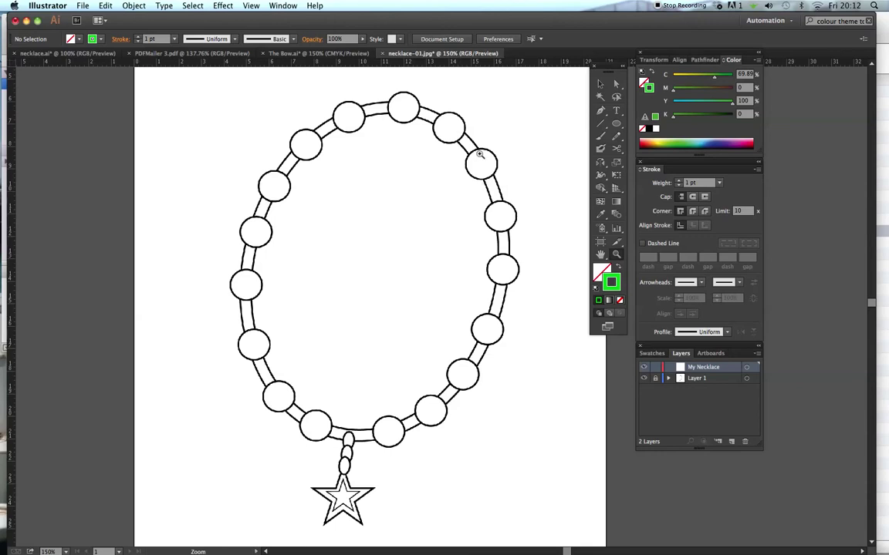
{"action": "left_click", "coordinate": [432, 149]}
{"action": "left_click", "coordinate": [411, 279]}
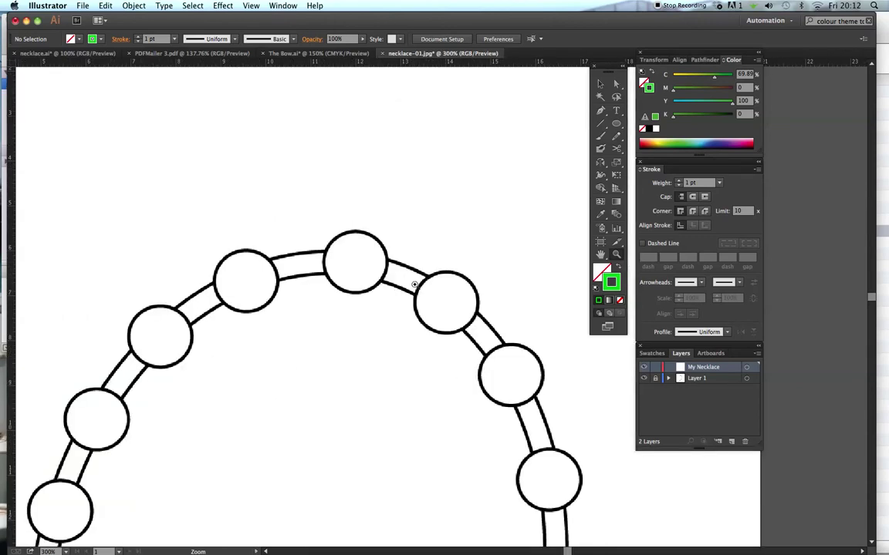
{"action": "left_click_drag", "start_coordinate": [422, 300], "coordinate": [410, 192]}
{"action": "left_click", "coordinate": [615, 123]}
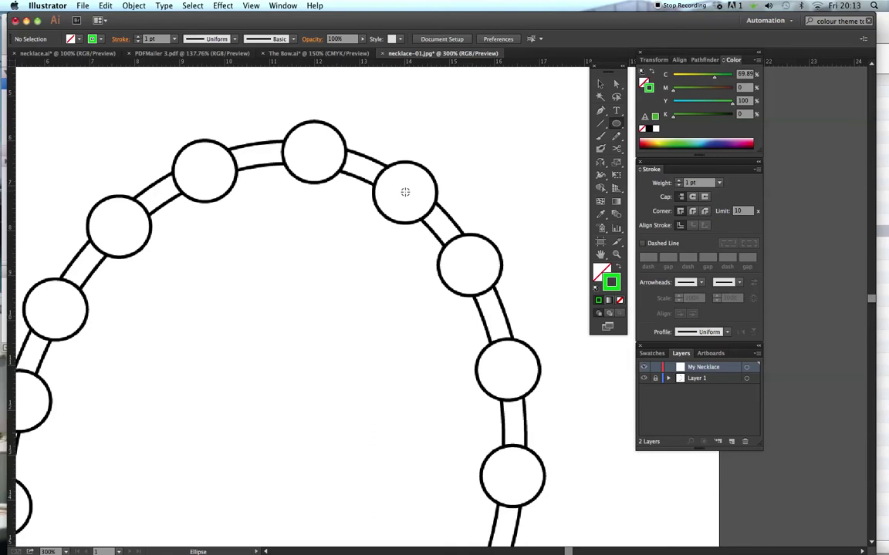
{"action": "left_click_drag", "start_coordinate": [402, 192], "coordinate": [421, 223]}
{"action": "left_click", "coordinate": [405, 192]}
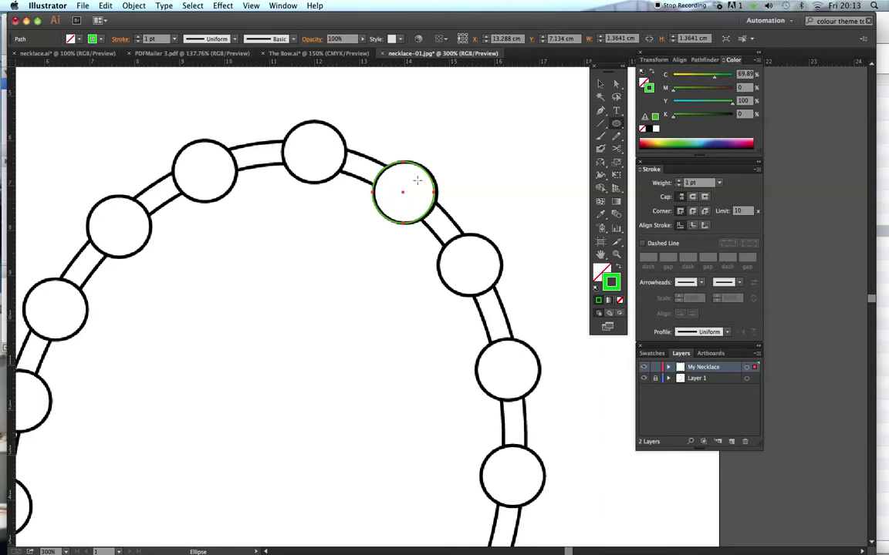
{"action": "left_click", "coordinate": [603, 85]}
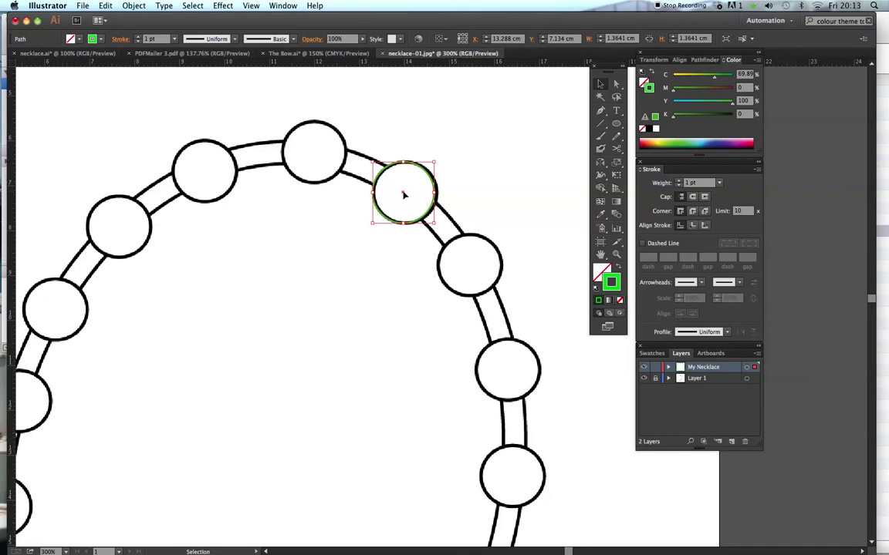
{"action": "left_click_drag", "start_coordinate": [404, 193], "coordinate": [408, 194]}
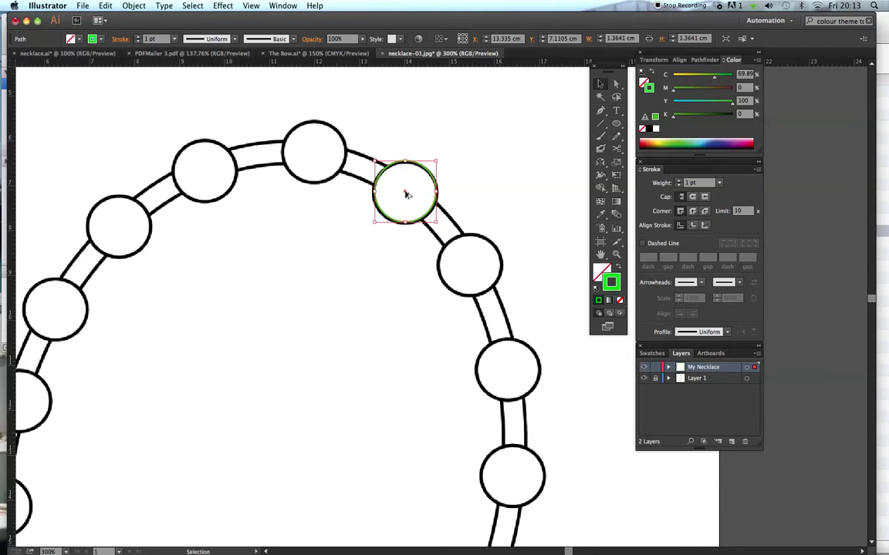
- Copy the traced circle onto the next three beads down the necklace's right side
{"action": "left_click_drag", "start_coordinate": [407, 194], "coordinate": [470, 268]}
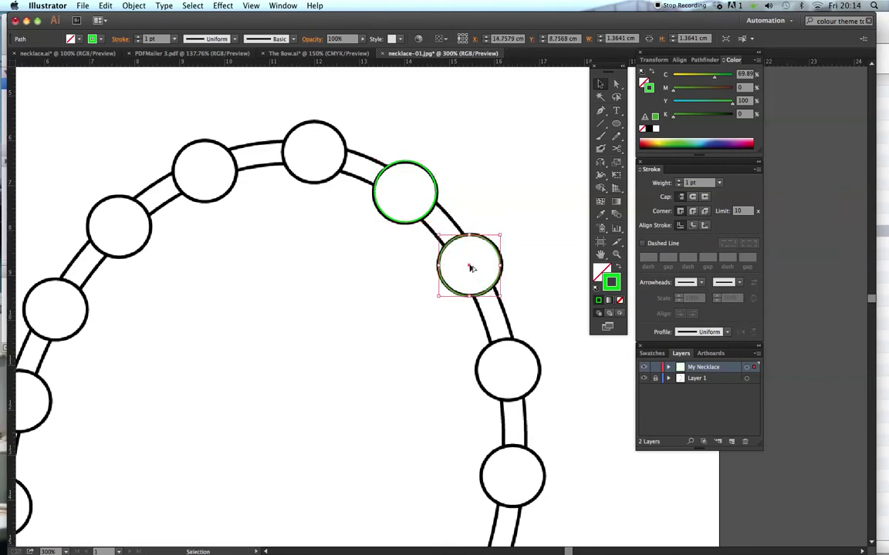
{"action": "left_click_drag", "start_coordinate": [469, 267], "coordinate": [509, 374]}
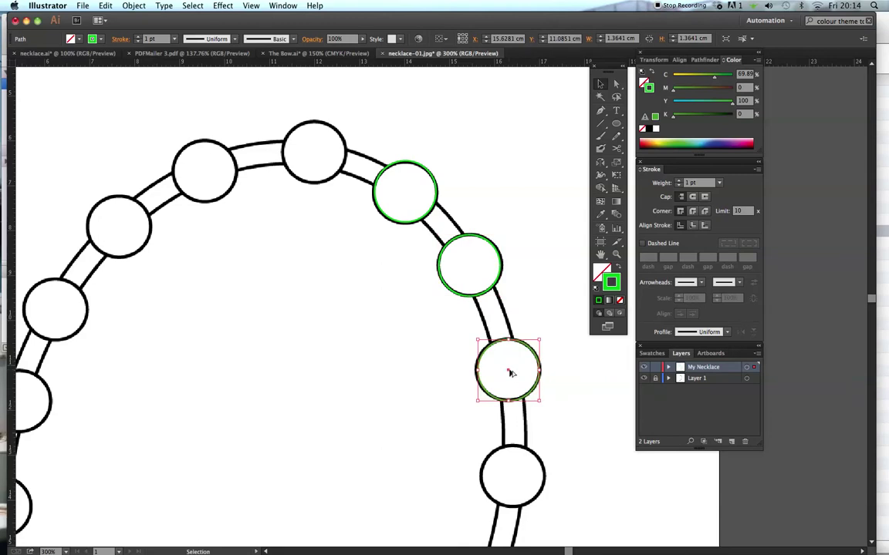
{"action": "left_click_drag", "start_coordinate": [510, 373], "coordinate": [513, 479]}
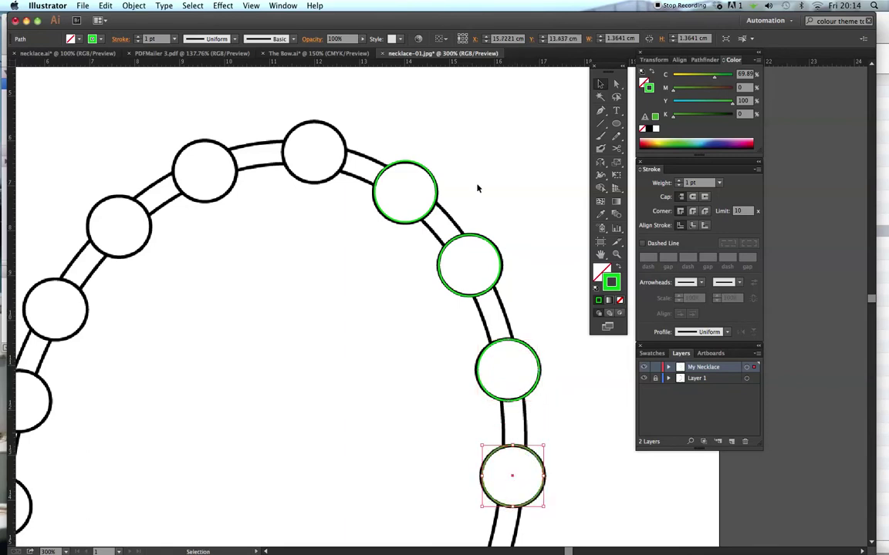
- Copy the first traced circle onto the topmost bead and the next three beads down the upper left side
{"action": "left_click", "coordinate": [406, 186]}
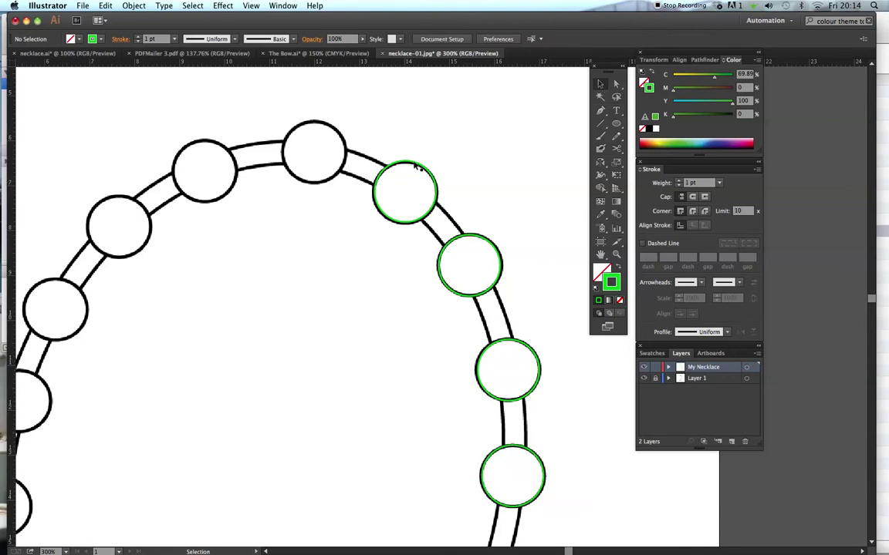
{"action": "left_click", "coordinate": [419, 171]}
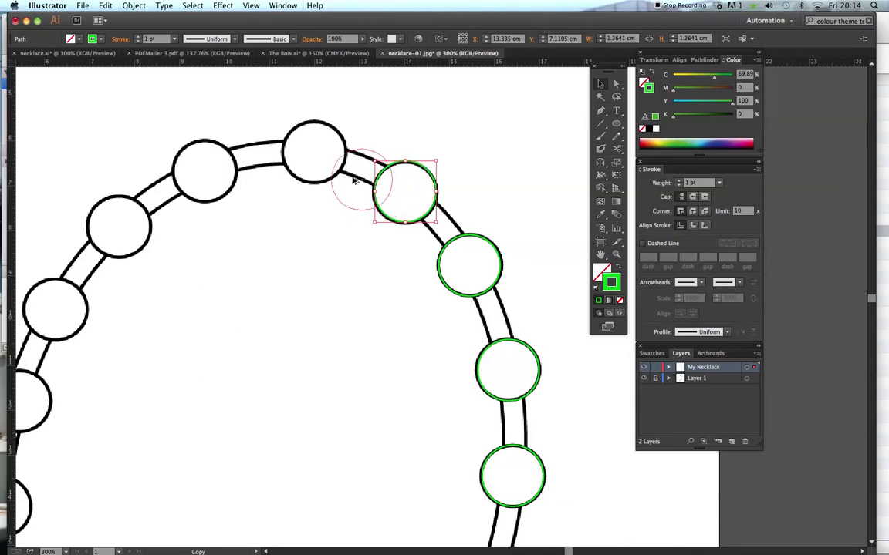
{"action": "left_click", "coordinate": [314, 155]}
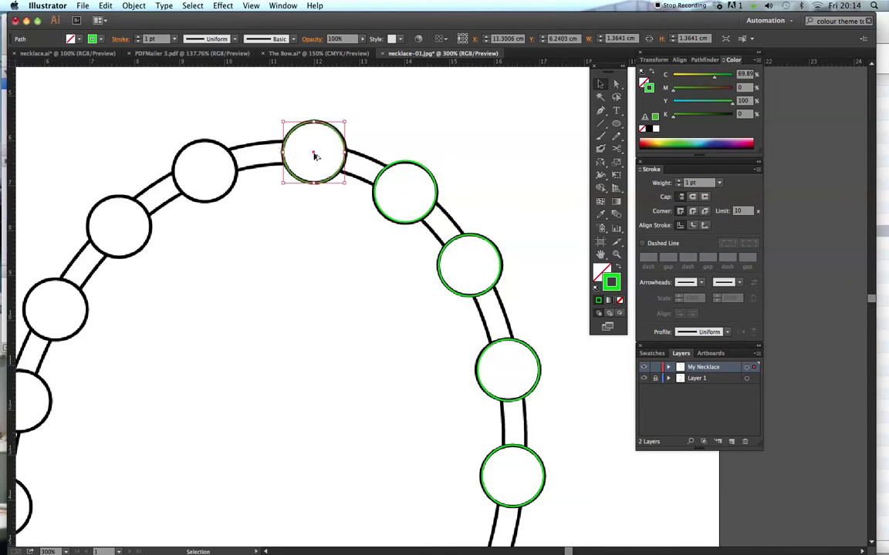
{"action": "left_click_drag", "start_coordinate": [313, 154], "coordinate": [118, 235]}
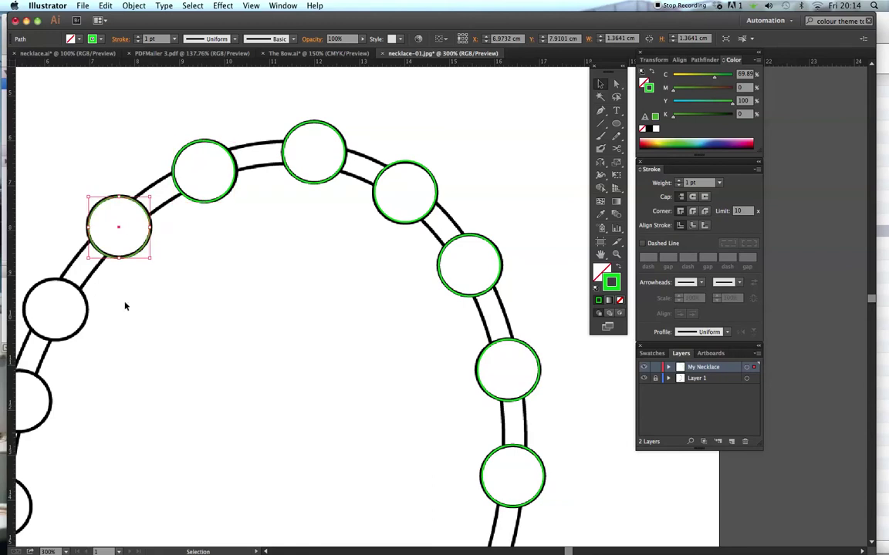
{"action": "left_click_drag", "start_coordinate": [118, 229], "coordinate": [73, 329]}
- Continue copying the circle onto the remaining beads down the left side, along the bottom and up the lower right
{"action": "key", "text": "space"}
{"action": "left_click_drag", "start_coordinate": [146, 374], "coordinate": [238, 284]}
{"action": "left_click_drag", "start_coordinate": [183, 391], "coordinate": [223, 302]}
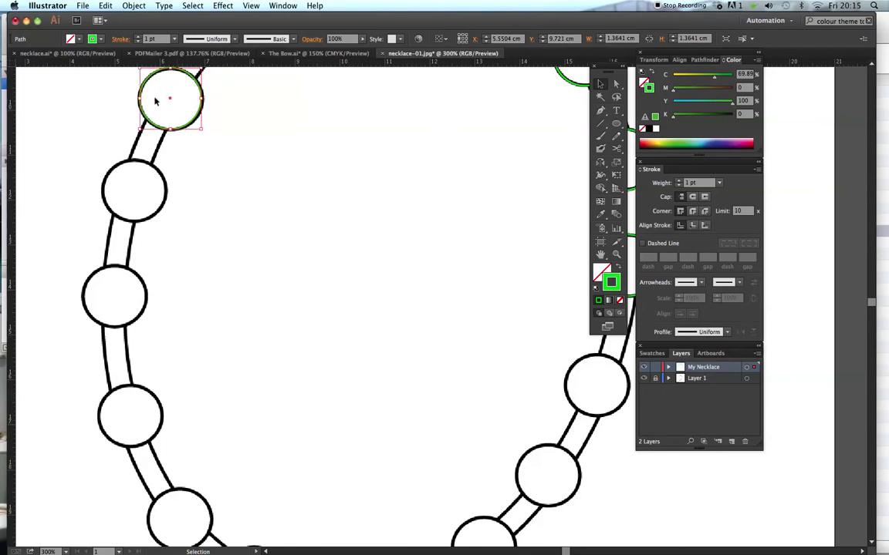
{"action": "scroll", "coordinate": [185, 141], "scroll_direction": "up", "scroll_amount": 2}
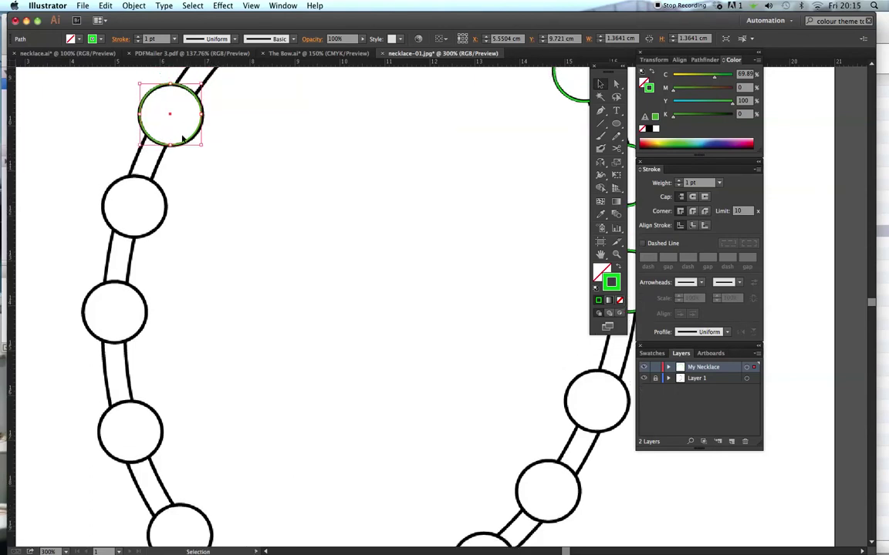
{"action": "left_click_drag", "start_coordinate": [171, 117], "coordinate": [130, 437]}
{"action": "scroll", "coordinate": [220, 239], "scroll_direction": "down", "scroll_amount": 10}
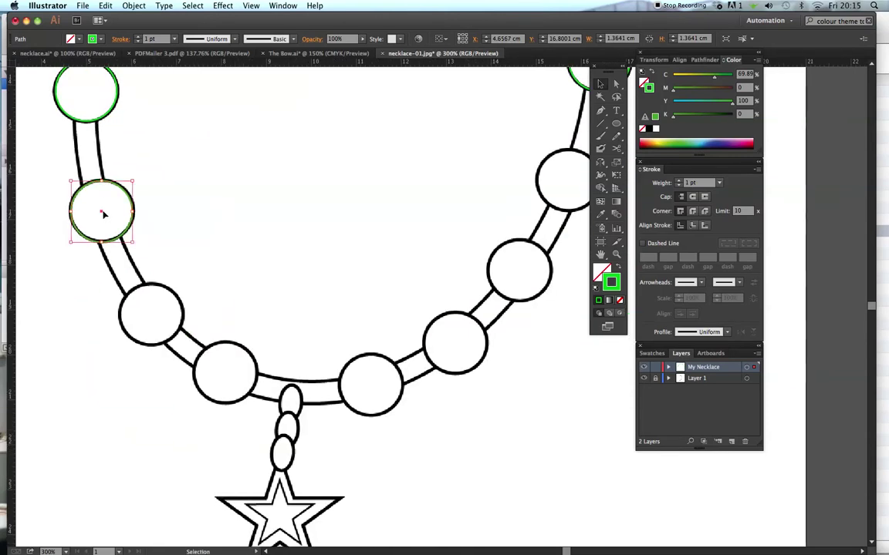
{"action": "left_click_drag", "start_coordinate": [103, 213], "coordinate": [154, 320]}
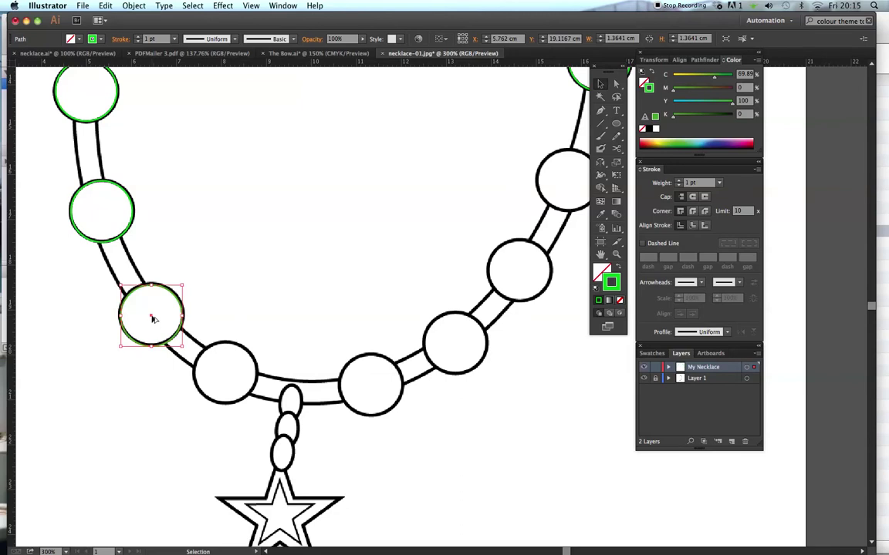
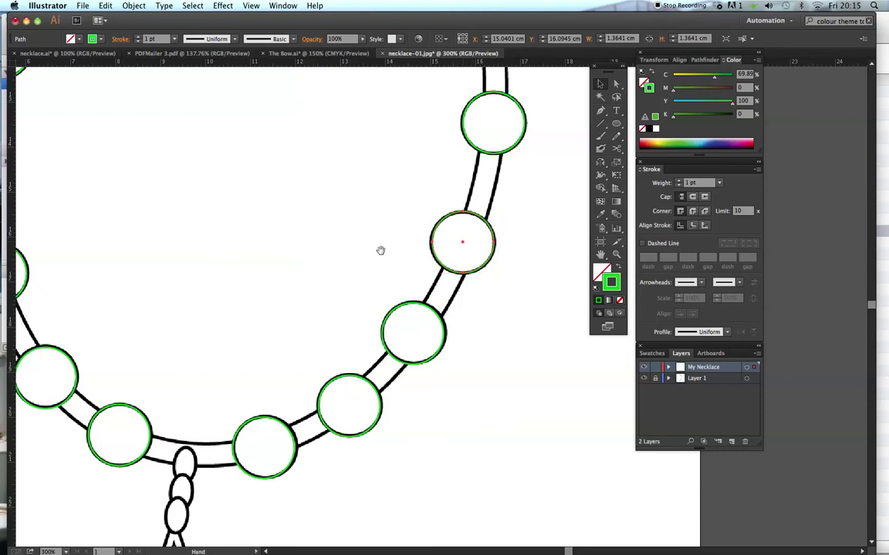
- Draw an ellipse about 0.57 by 0.82 cm and place it over the lowest link above the star pendant
{"action": "scroll", "coordinate": [431, 380], "scroll_direction": "down", "scroll_amount": 10}
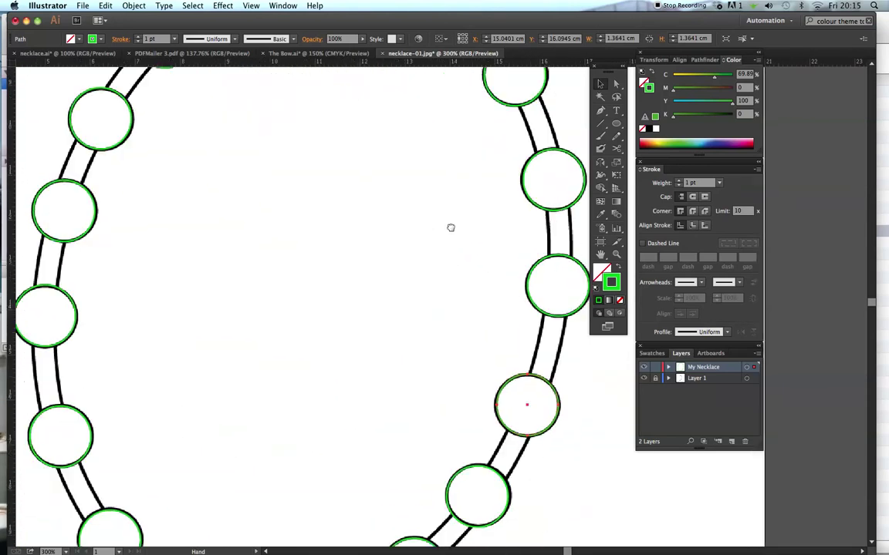
{"action": "scroll", "coordinate": [429, 316], "scroll_direction": "down", "scroll_amount": 3}
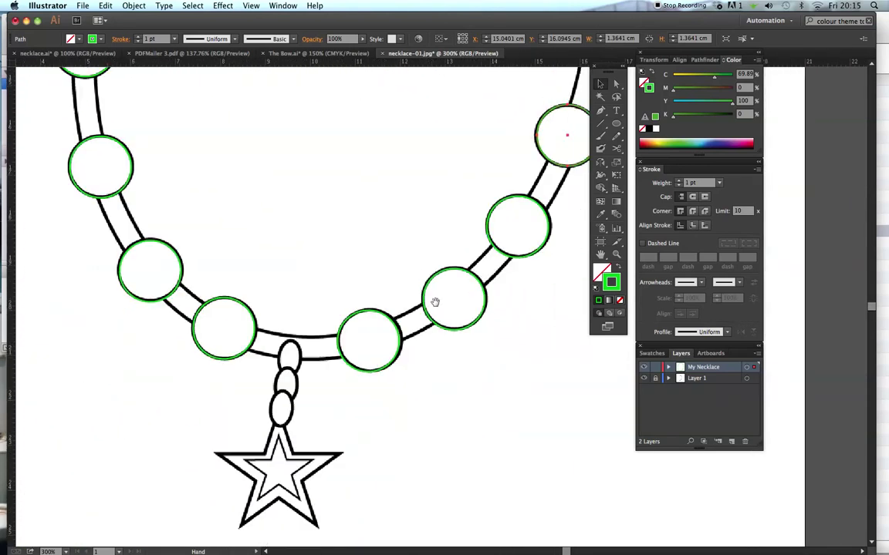
{"action": "scroll", "coordinate": [451, 307], "scroll_direction": "down", "scroll_amount": 2}
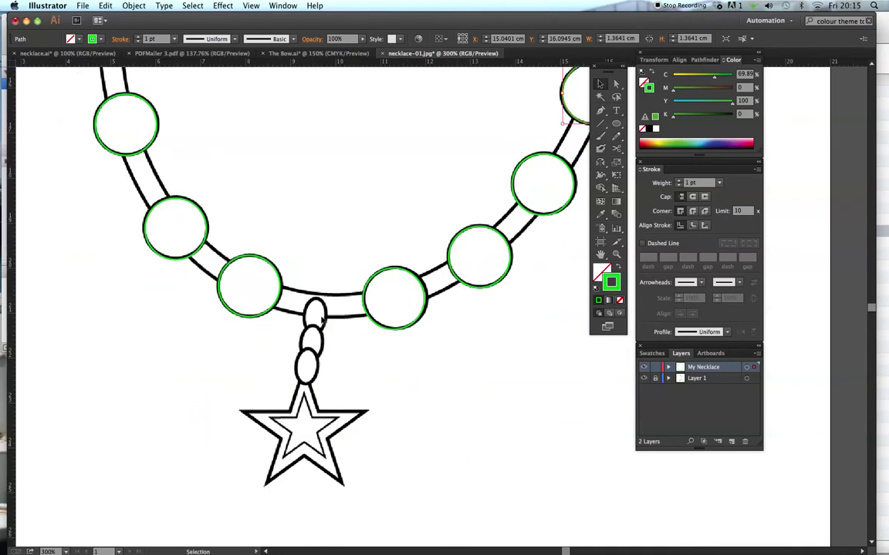
{"action": "left_click", "coordinate": [616, 127]}
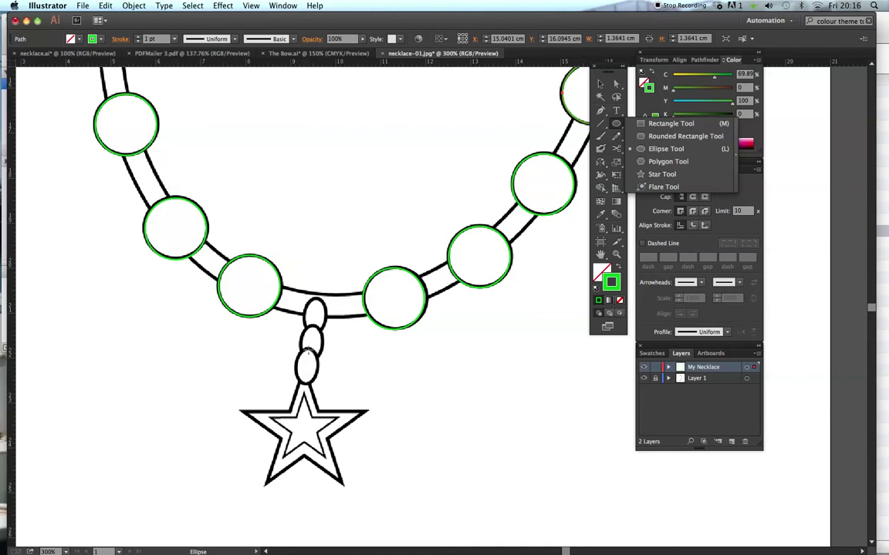
{"action": "key", "text": "z"}
{"action": "scroll", "coordinate": [337, 367], "scroll_direction": "down", "scroll_amount": 4}
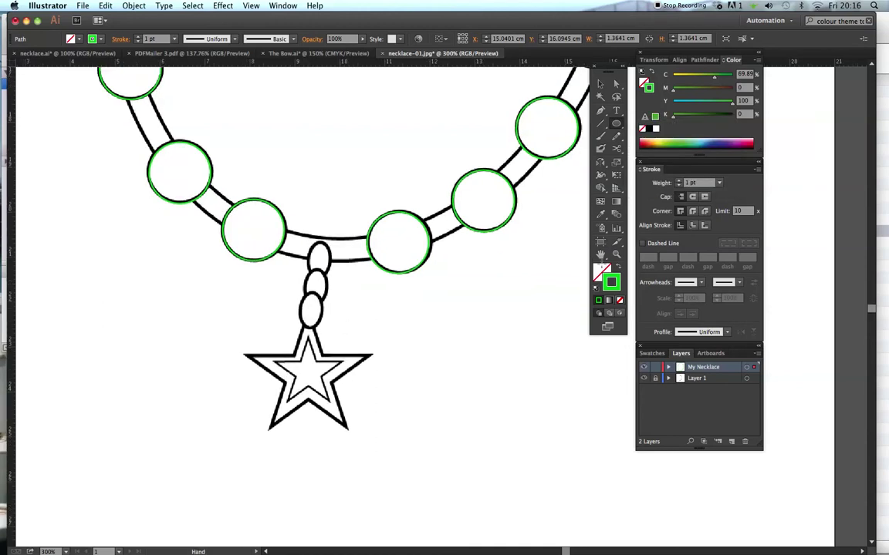
{"action": "left_click", "coordinate": [358, 312]}
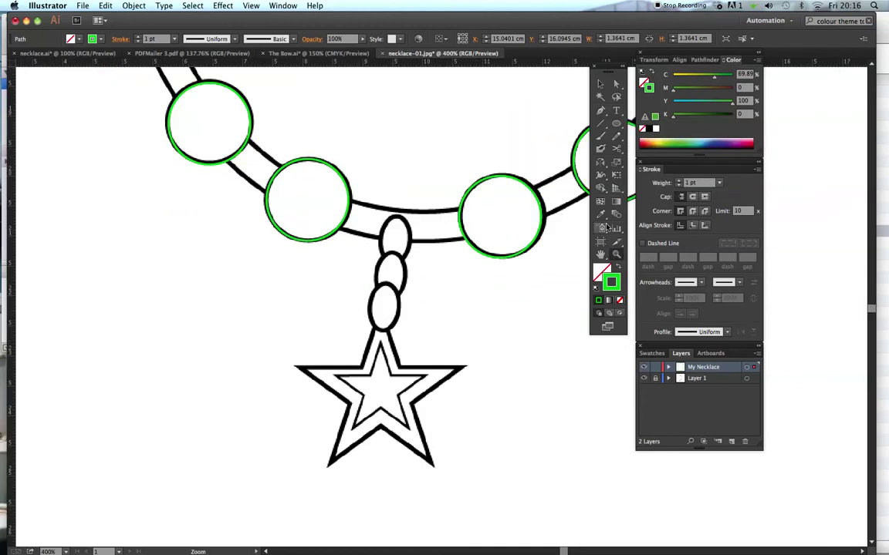
{"action": "key", "text": "l"}
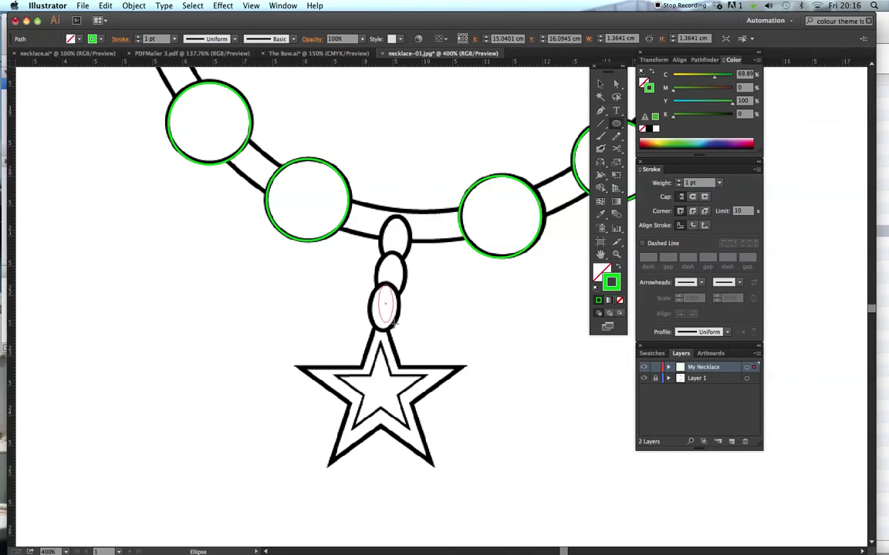
{"action": "mouse_move", "coordinate": [402, 329]}
{"action": "left_mouse_down"}
{"action": "mouse_move", "coordinate": [405, 320]}
{"action": "mouse_move", "coordinate": [412, 333]}
{"action": "left_mouse_up"}
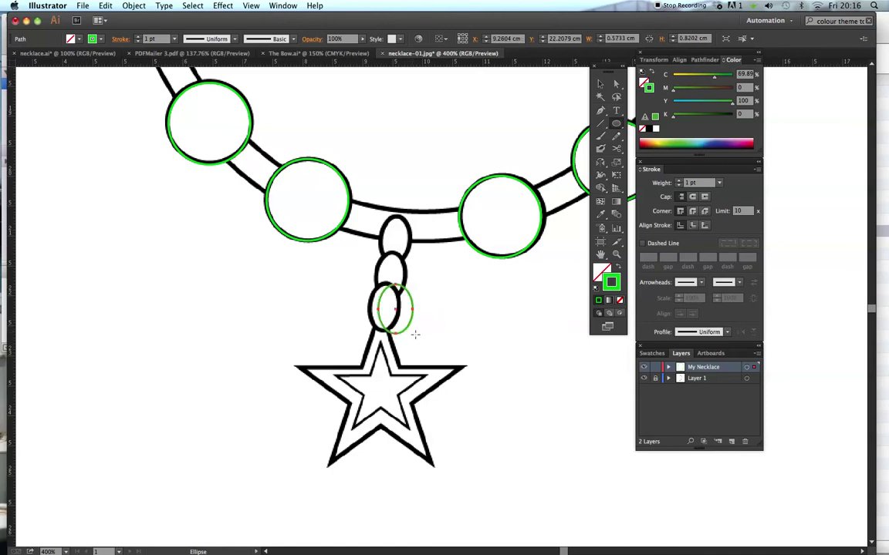
{"action": "key", "text": "v"}
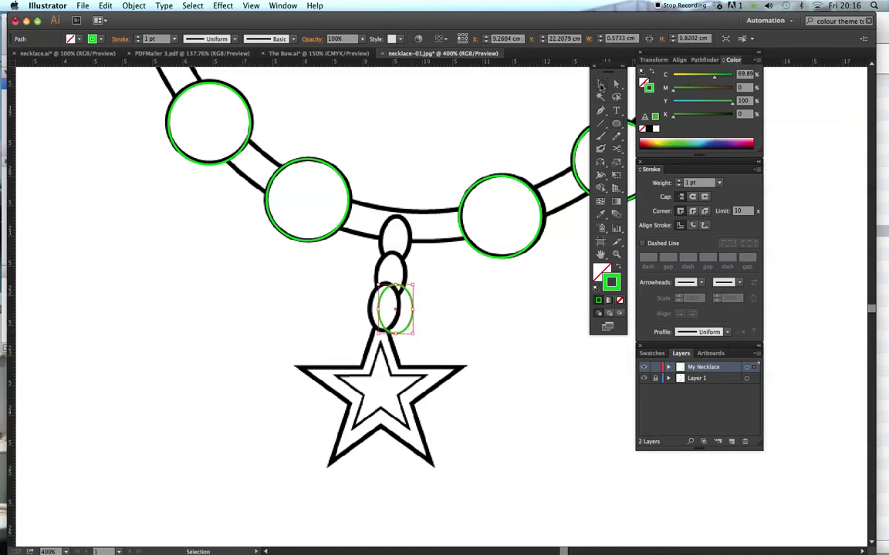
{"action": "left_click_drag", "start_coordinate": [399, 313], "coordinate": [385, 309]}
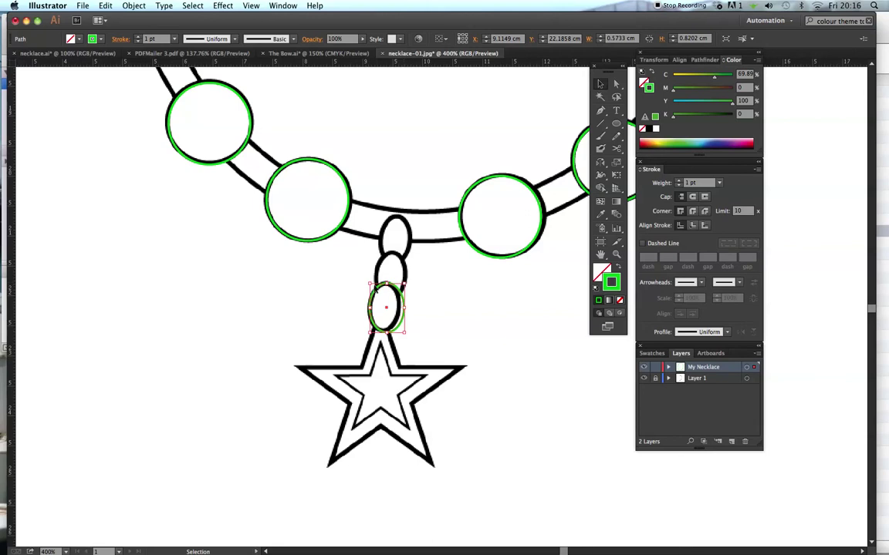
- Rotate the ellipse slightly and resize it to about 0.5 by 0.78 cm to fit the lowest link's outline
{"action": "key", "text": "a"}
{"action": "key", "text": "super+equal"}
{"action": "key", "text": "v"}
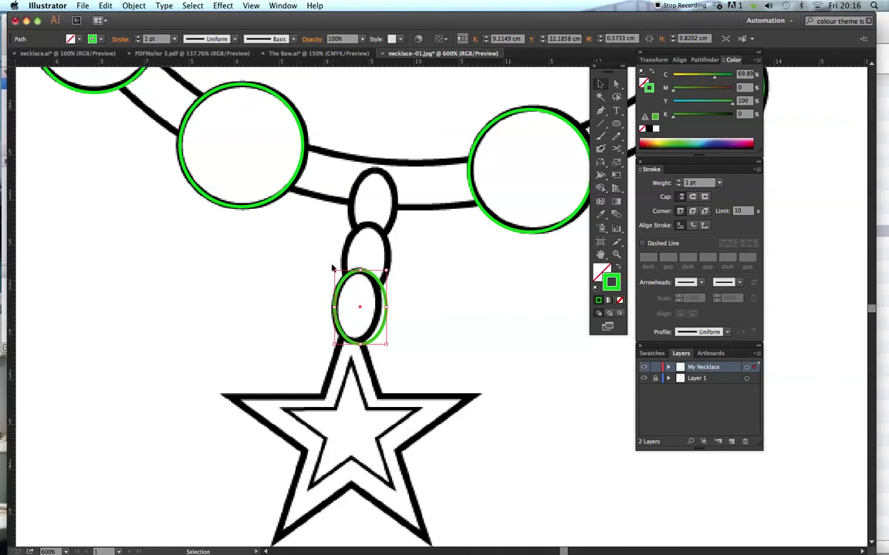
{"action": "mouse_move", "coordinate": [333, 267]}
{"action": "left_mouse_down"}
{"action": "mouse_move", "coordinate": [350, 268]}
{"action": "mouse_move", "coordinate": [329, 277]}
{"action": "mouse_move", "coordinate": [362, 254]}
{"action": "mouse_move", "coordinate": [313, 298]}
{"action": "mouse_move", "coordinate": [363, 257]}
{"action": "mouse_move", "coordinate": [324, 259]}
{"action": "left_mouse_up"}
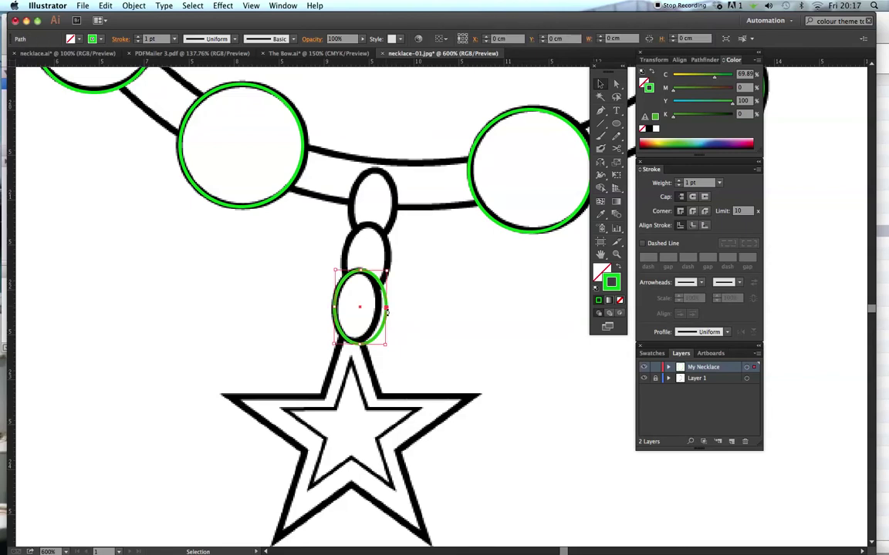
{"action": "left_click_drag", "start_coordinate": [387, 308], "coordinate": [379, 308]}
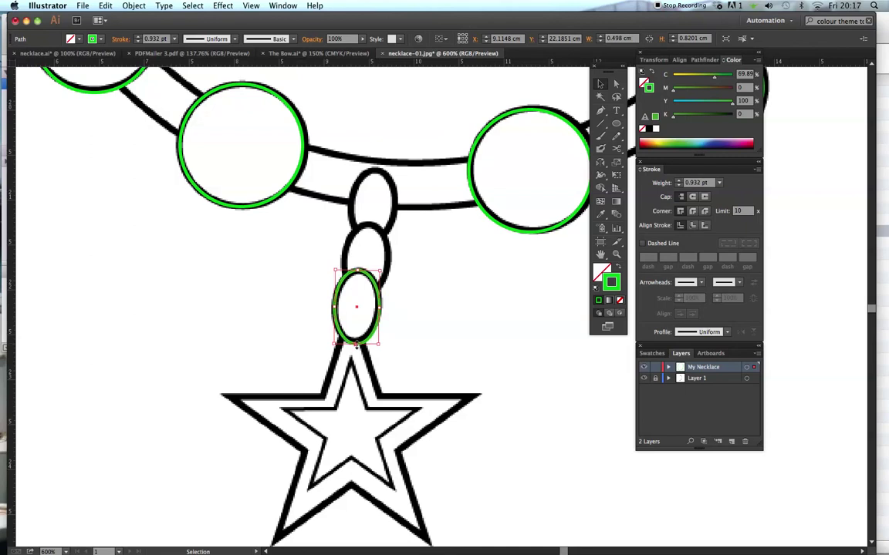
{"action": "left_click_drag", "start_coordinate": [355, 345], "coordinate": [355, 341]}
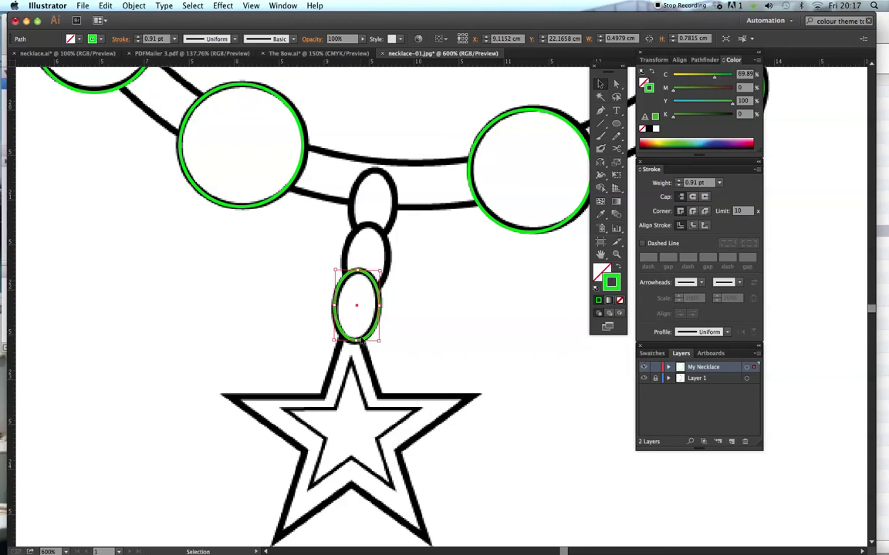
- Align the fitted ellipse with the lowest link and copy it onto the two links above
{"action": "key", "text": "Down"}
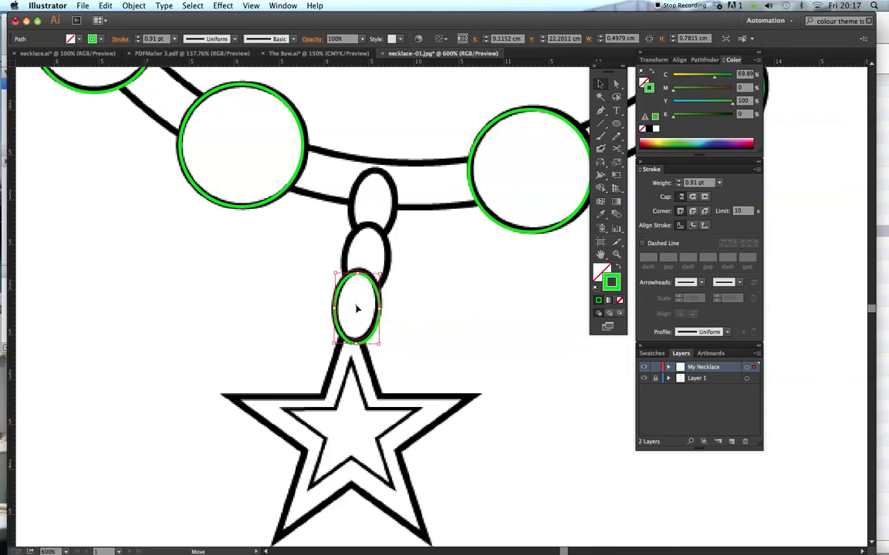
{"action": "left_click_drag", "start_coordinate": [356, 309], "coordinate": [359, 299]}
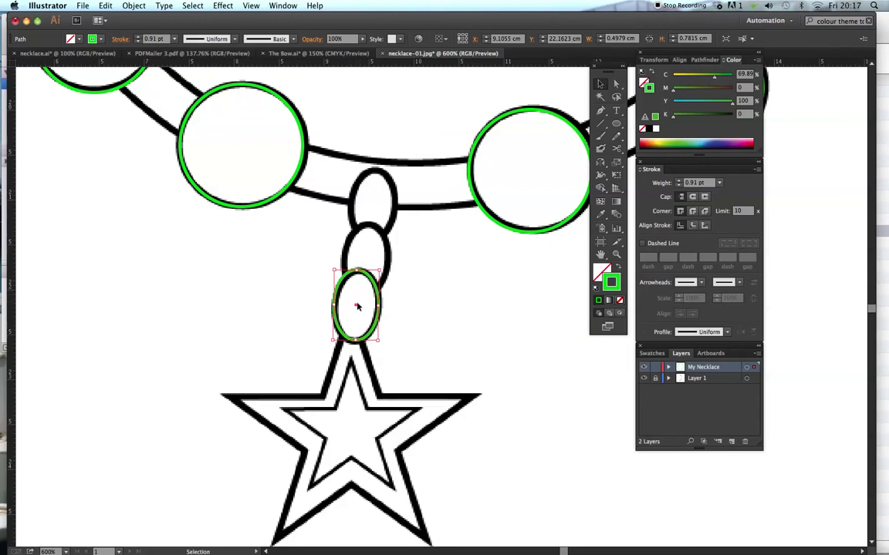
{"action": "left_click_drag", "start_coordinate": [357, 309], "coordinate": [373, 210]}
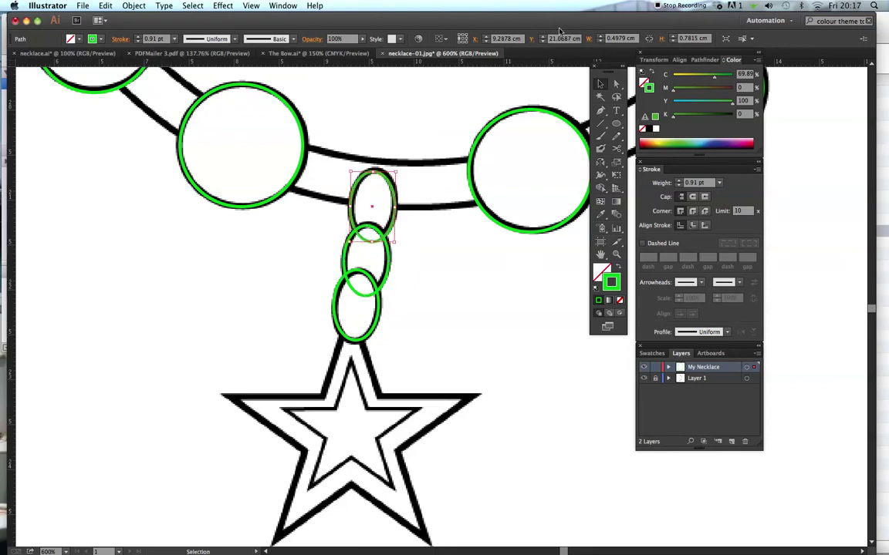
- Draw a five-pointed star about 2.8 by 2.66 cm over the pendant and align it with the outer star outline
{"action": "key", "text": "super+minus"}
{"action": "key", "text": "super+minus"}
{"action": "key", "text": "super+minus"}
{"action": "key", "text": "super+minus"}
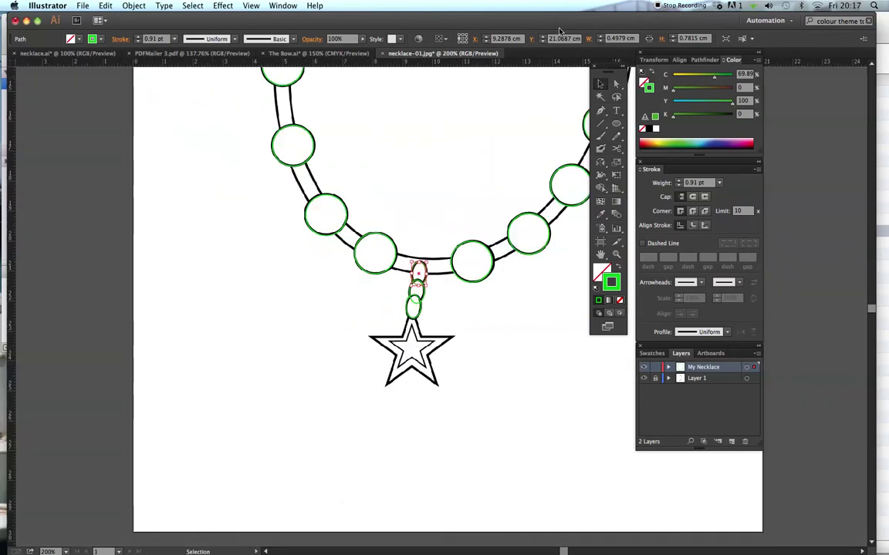
{"action": "left_click_drag", "start_coordinate": [481, 270], "coordinate": [473, 214]}
{"action": "key", "text": "z"}
{"action": "left_click", "coordinate": [408, 321]}
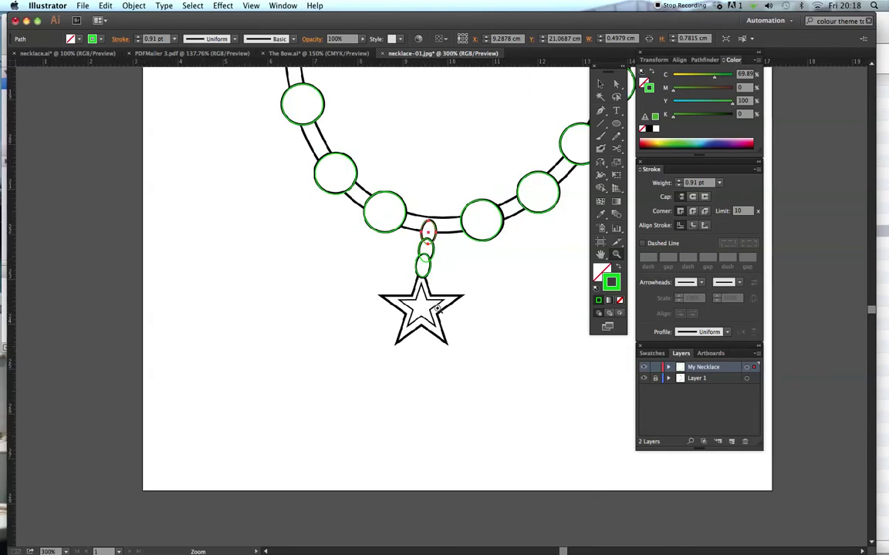
{"action": "left_click", "coordinate": [443, 311]}
{"action": "left_click", "coordinate": [443, 312]}
{"action": "key", "text": "space"}
{"action": "left_click_drag", "start_coordinate": [446, 311], "coordinate": [419, 301]}
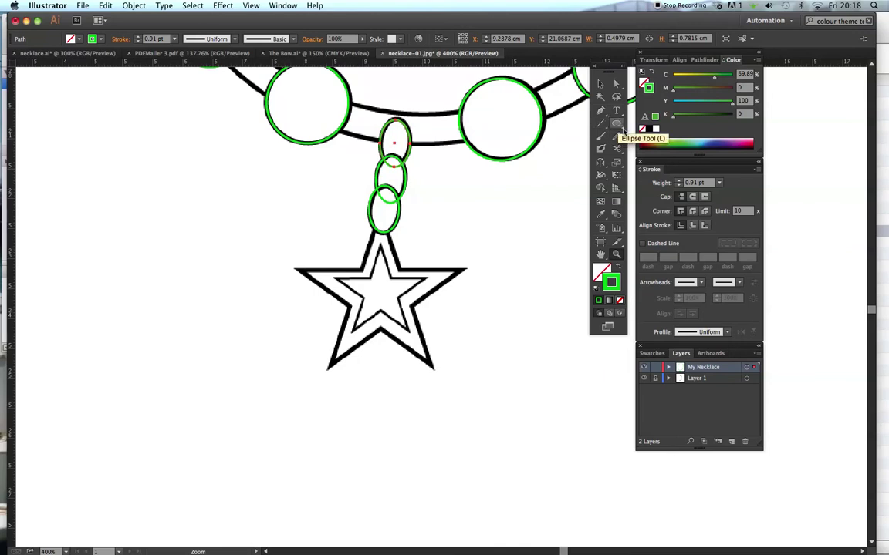
{"action": "left_click", "coordinate": [622, 130]}
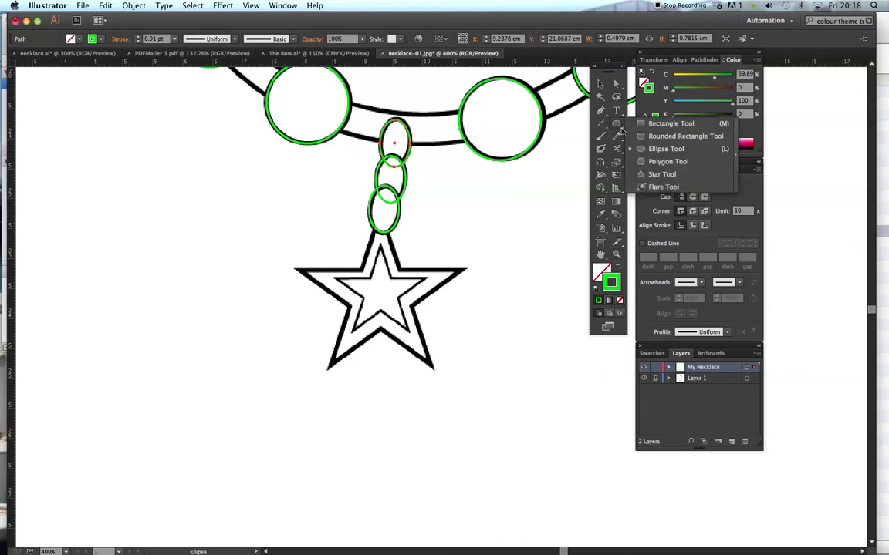
{"action": "left_click", "coordinate": [649, 176]}
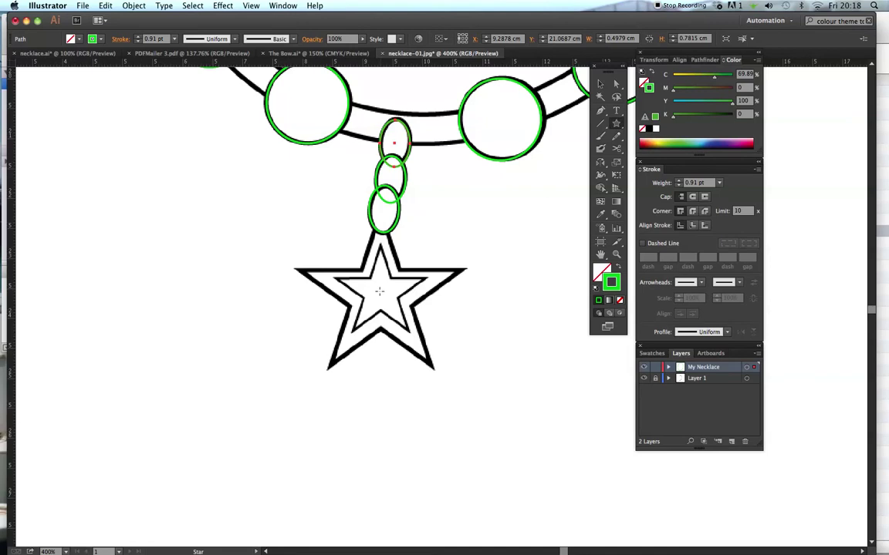
{"action": "left_click_drag", "start_coordinate": [378, 290], "coordinate": [446, 346]}
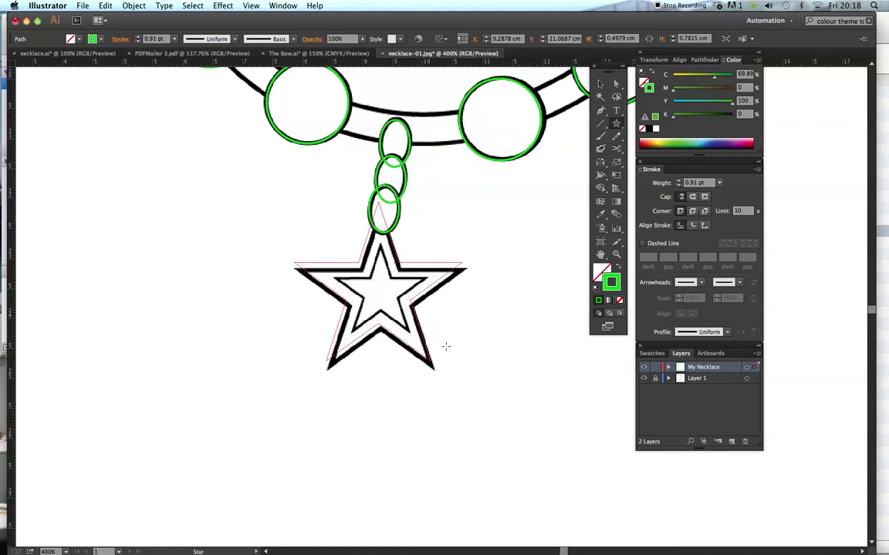
{"action": "left_click_drag", "start_coordinate": [446, 347], "coordinate": [448, 346]}
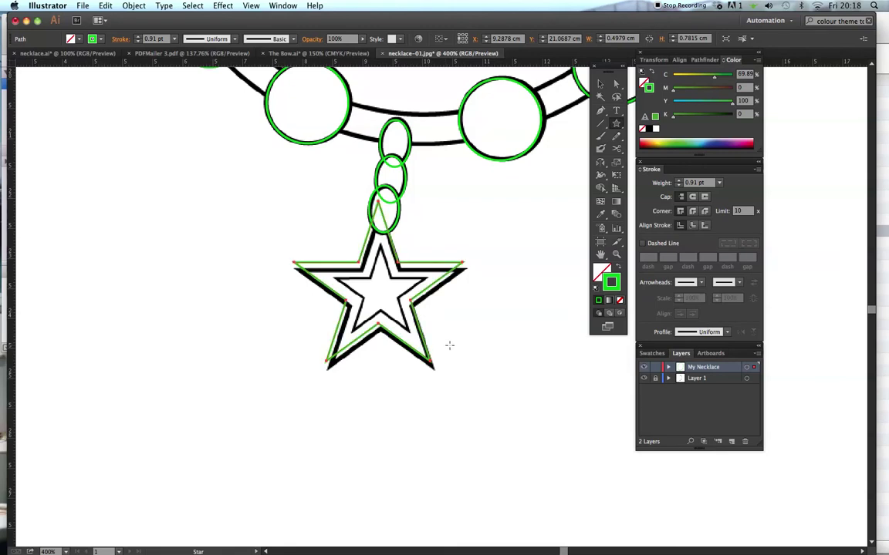
{"action": "key", "text": "v"}
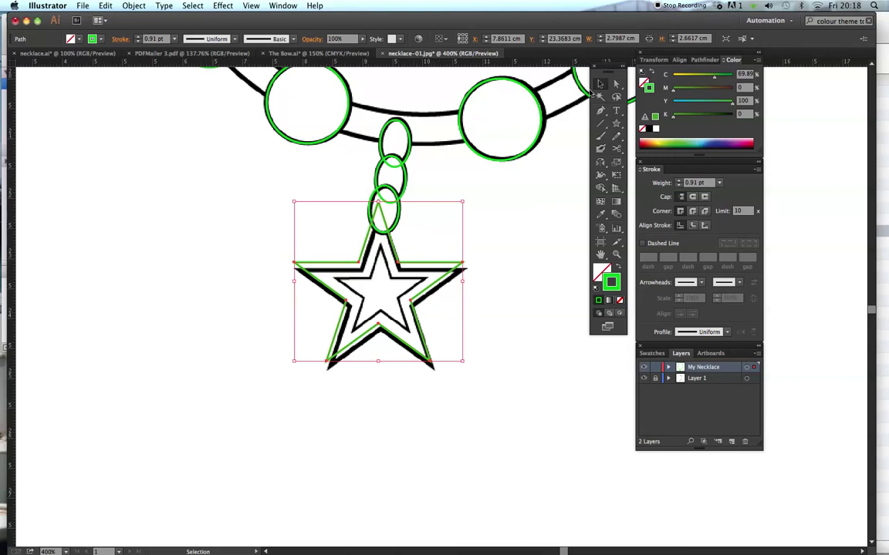
{"action": "left_click_drag", "start_coordinate": [414, 267], "coordinate": [425, 279]}
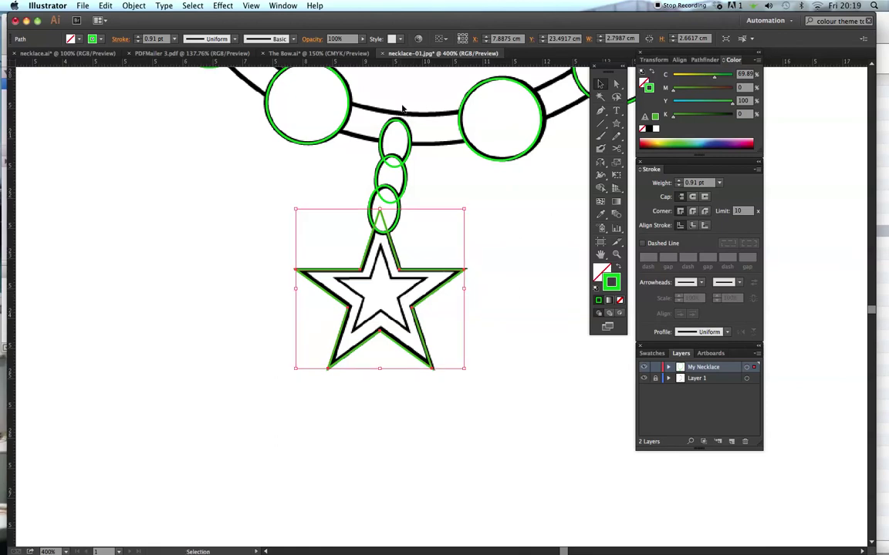
{"action": "key", "text": "a"}
{"action": "left_click_drag", "start_coordinate": [366, 244], "coordinate": [462, 312]}
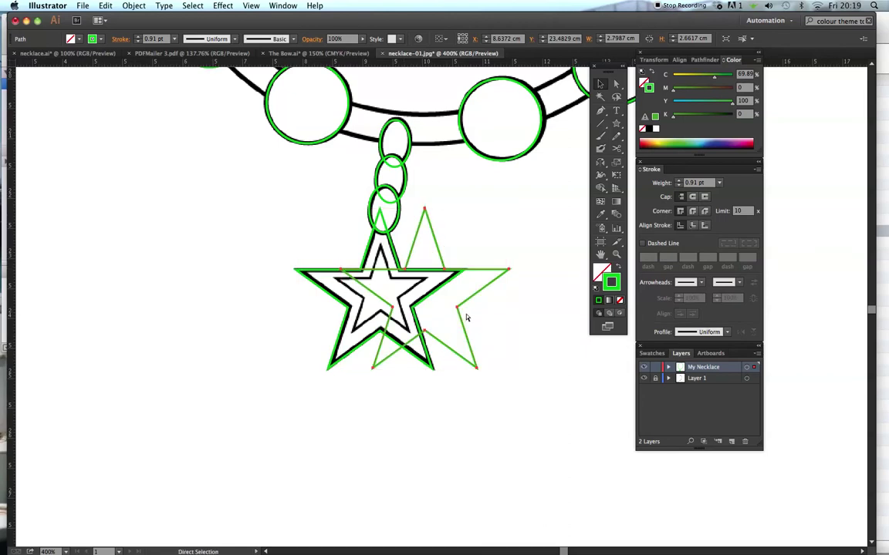
{"action": "key", "text": "super+z"}
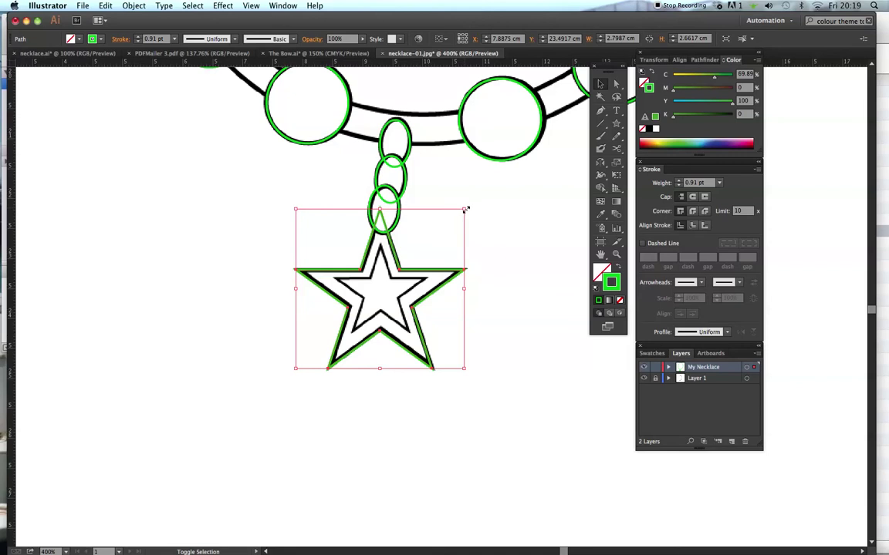
- Create a copy of the traced star scaled about its centre to about 1.52 by 1.44 cm, matching the inner star outline
{"action": "left_click_drag", "start_coordinate": [465, 208], "coordinate": [428, 247]}
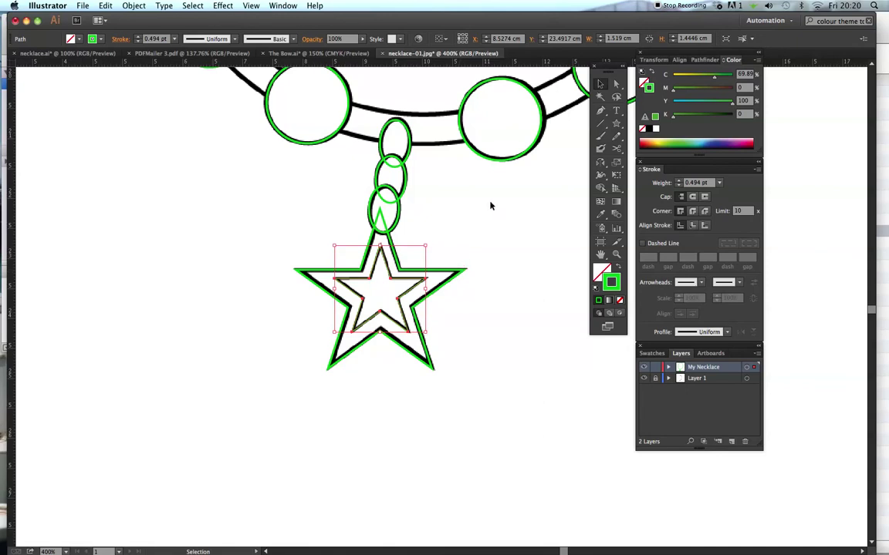
{"action": "left_click", "coordinate": [456, 247]}
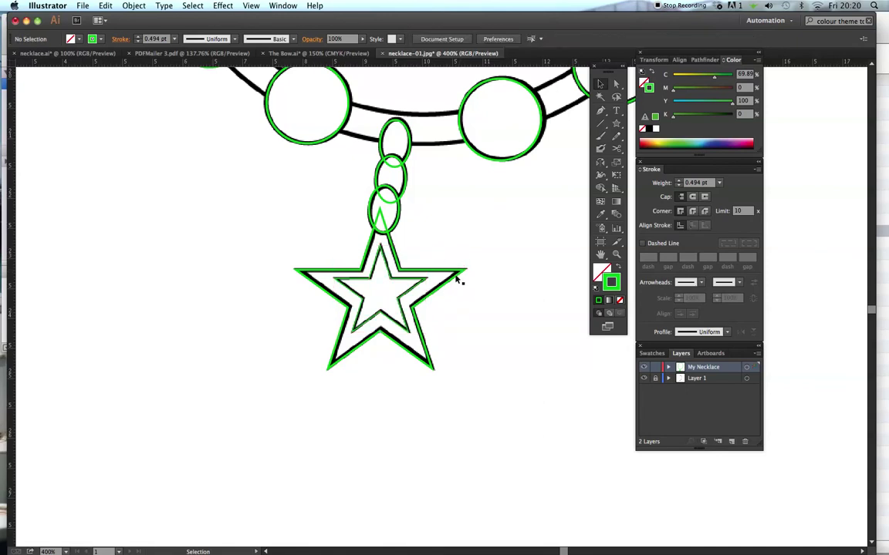
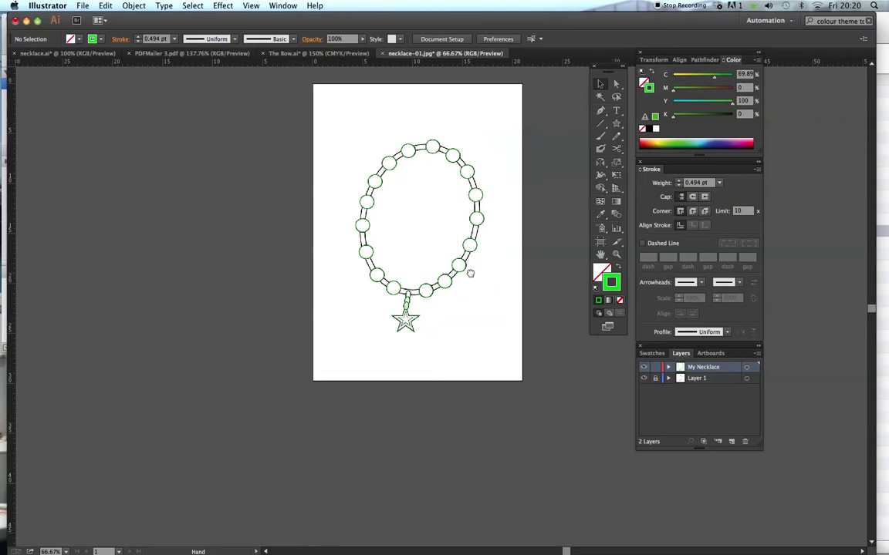
- Fill all traced beads, links and stars of the necklace with a bright blue
{"action": "left_click", "coordinate": [449, 266]}
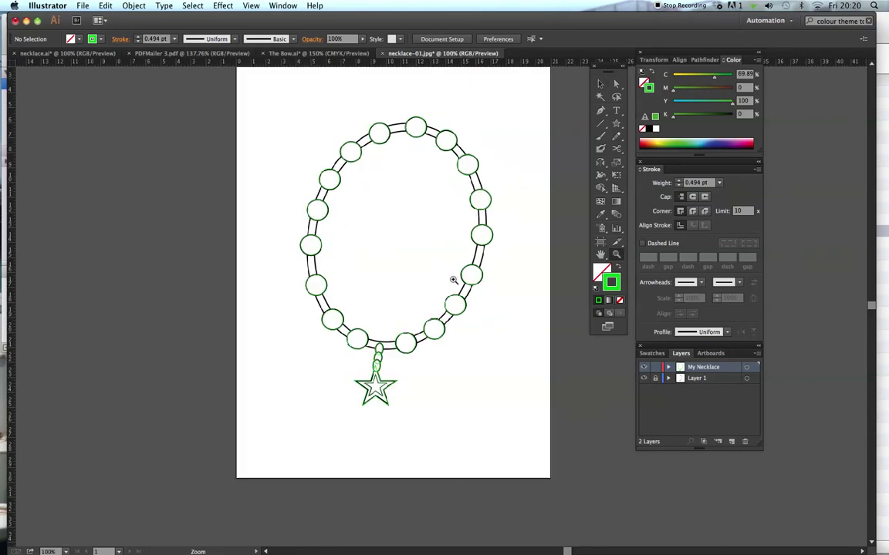
{"action": "left_click", "coordinate": [452, 306]}
{"action": "left_click_drag", "start_coordinate": [453, 299], "coordinate": [455, 363]}
{"action": "left_click", "coordinate": [601, 86]}
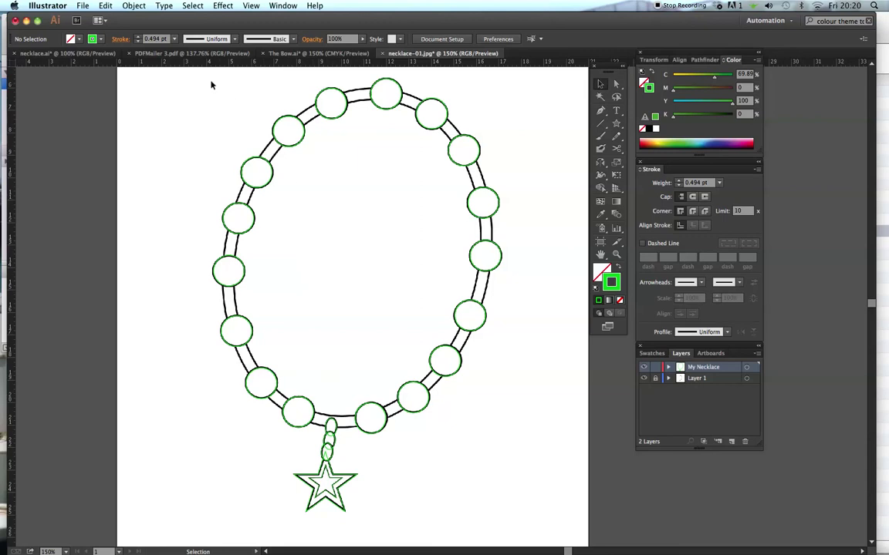
{"action": "left_click_drag", "start_coordinate": [182, 75], "coordinate": [530, 526]}
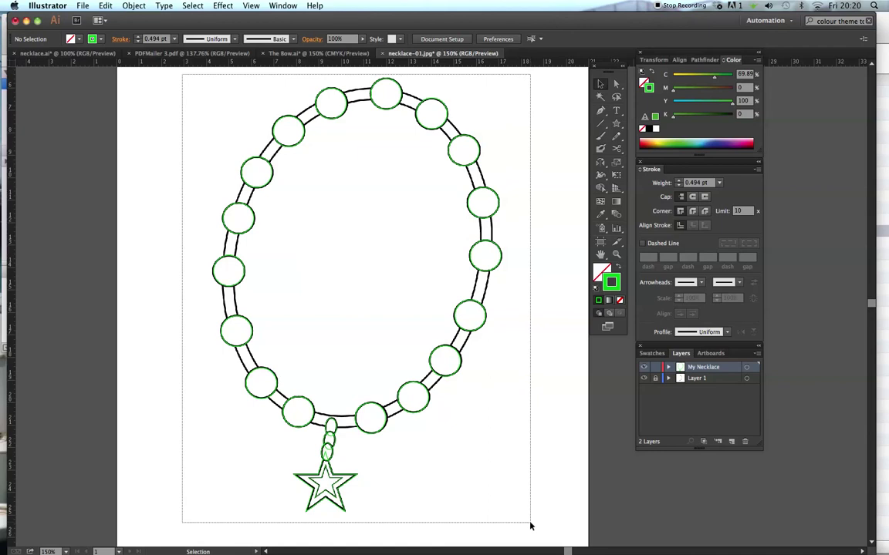
{"action": "left_click_drag", "start_coordinate": [530, 526], "coordinate": [532, 523]}
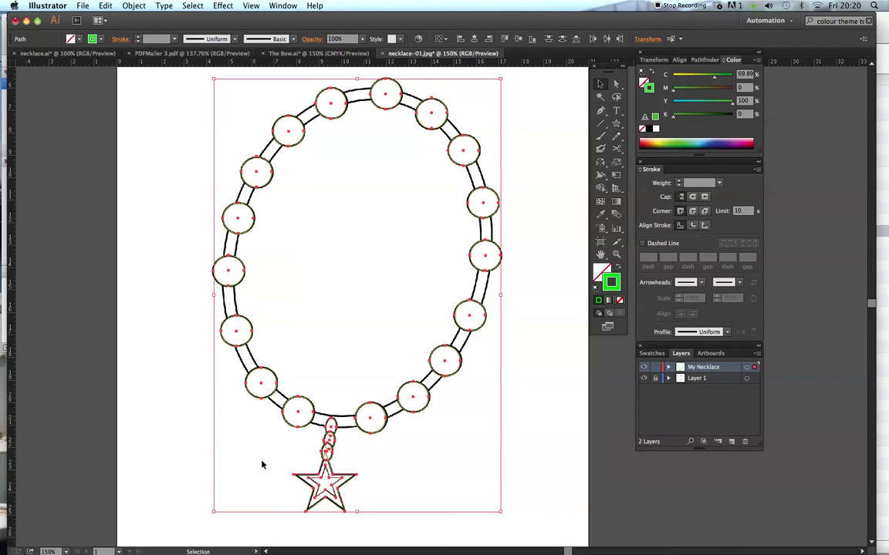
{"action": "key", "text": "x"}
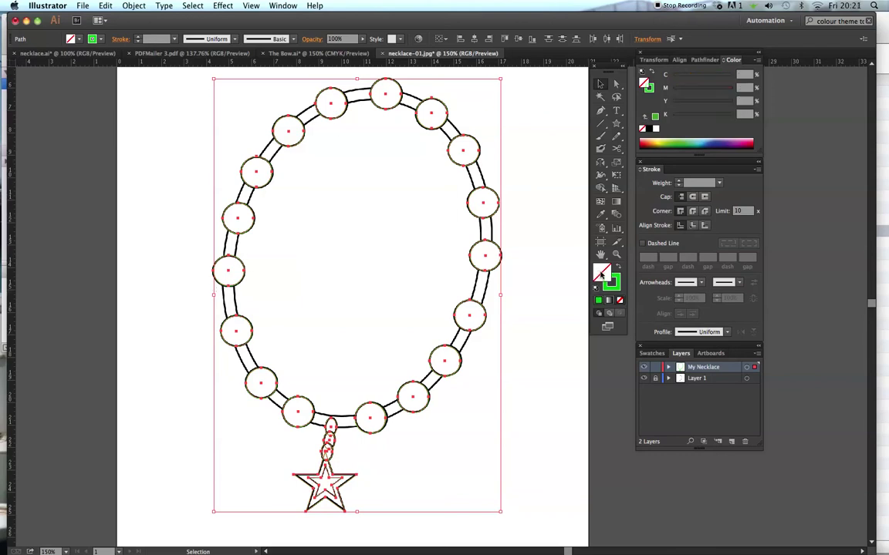
{"action": "double_click", "coordinate": [603, 274]}
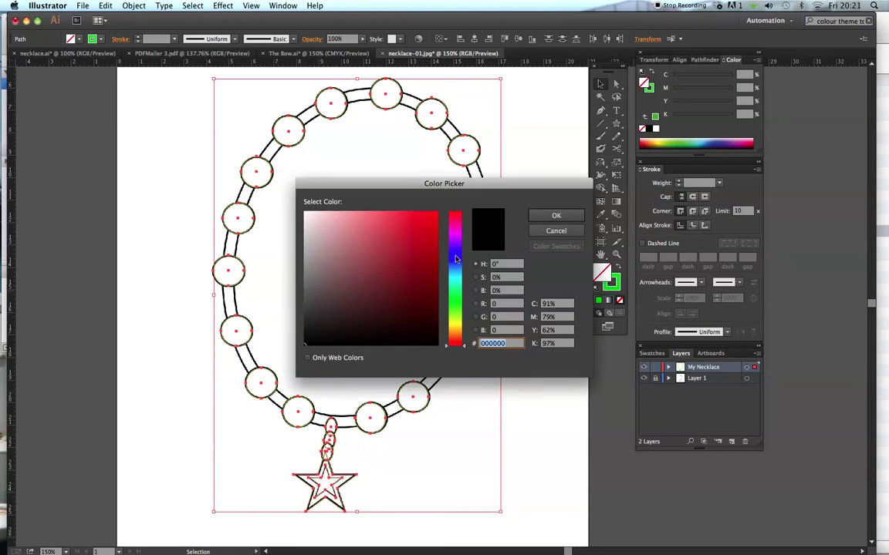
{"action": "left_click", "coordinate": [455, 259]}
{"action": "mouse_move", "coordinate": [423, 216]}
{"action": "left_mouse_down"}
{"action": "mouse_move", "coordinate": [439, 205]}
{"action": "mouse_move", "coordinate": [482, 204]}
{"action": "left_mouse_up"}
{"action": "left_click", "coordinate": [555, 217]}
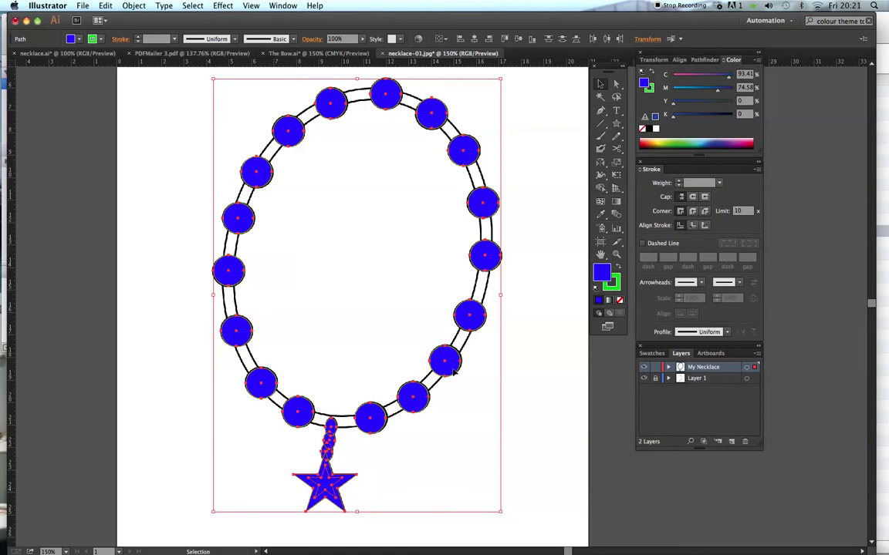
{"action": "left_click", "coordinate": [553, 104]}
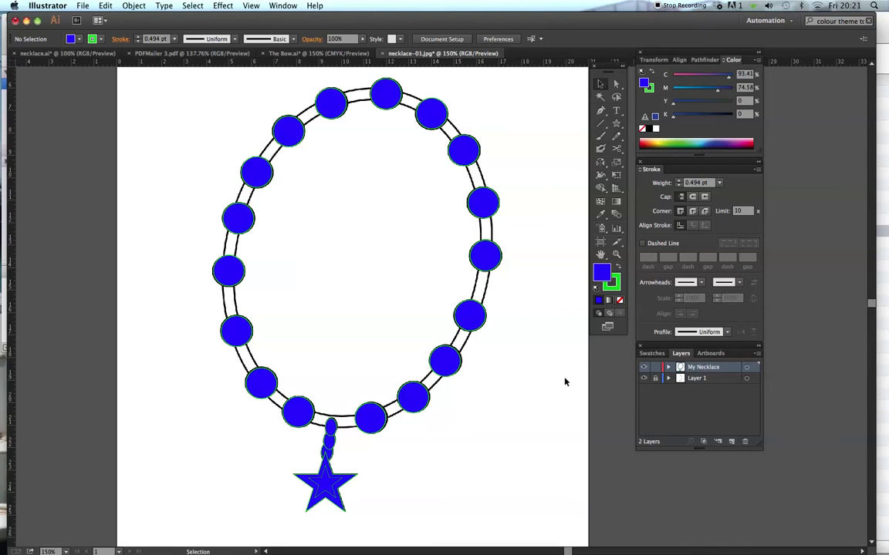
- Compare the pendant's stacking with the template by briefly hiding the My Necklace layer, and send both stars to the back behind the links
{"action": "scroll", "coordinate": [418, 427], "scroll_direction": "down", "scroll_amount": 4}
{"action": "scroll", "coordinate": [418, 427], "scroll_direction": "left", "scroll_amount": 1}
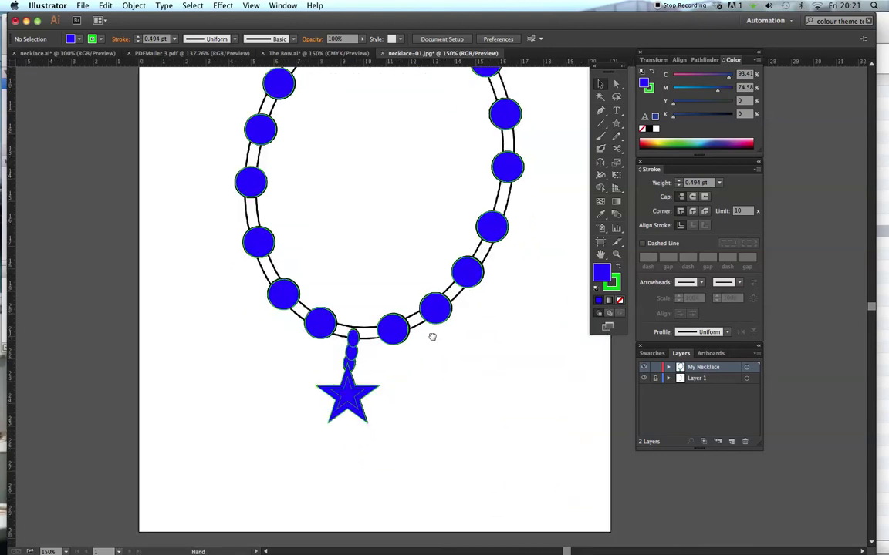
{"action": "left_click", "coordinate": [616, 255]}
{"action": "left_click_drag", "start_coordinate": [250, 302], "coordinate": [478, 453]}
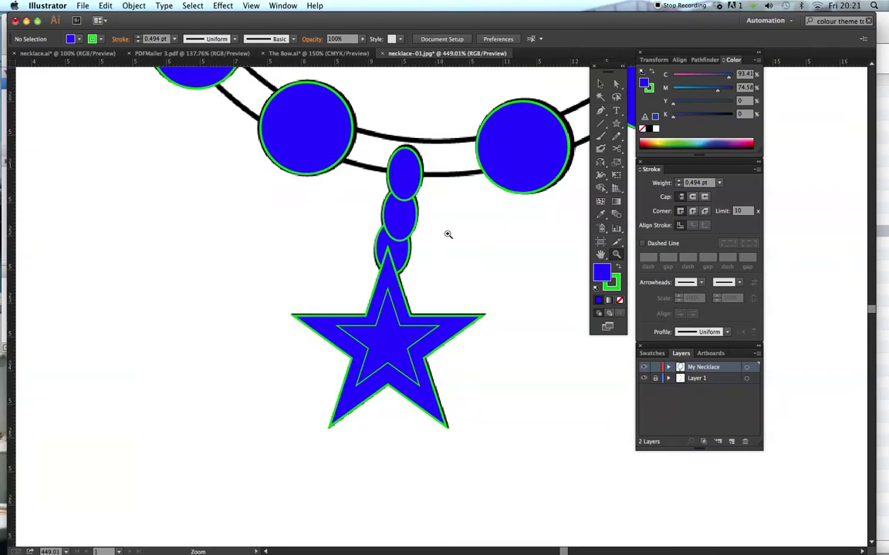
{"action": "left_click", "coordinate": [645, 370], "text": "super"}
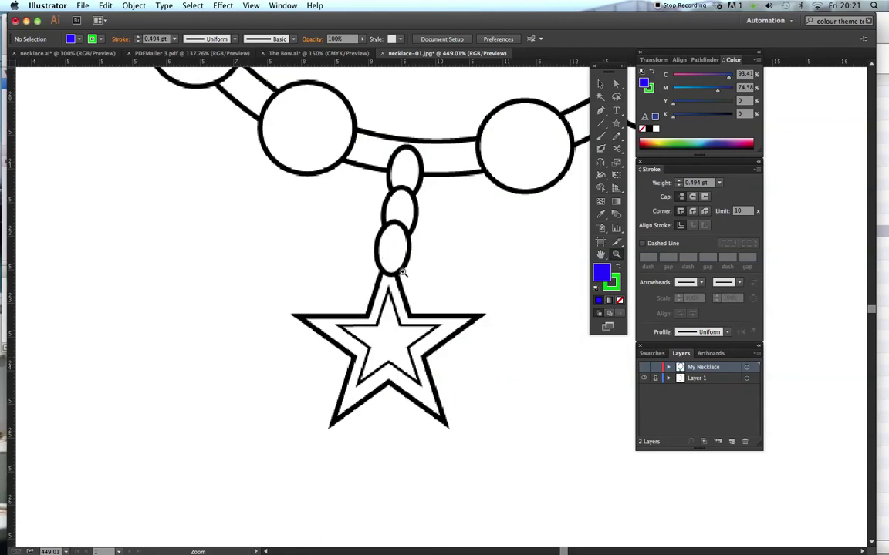
{"action": "left_click", "coordinate": [647, 369], "text": "super"}
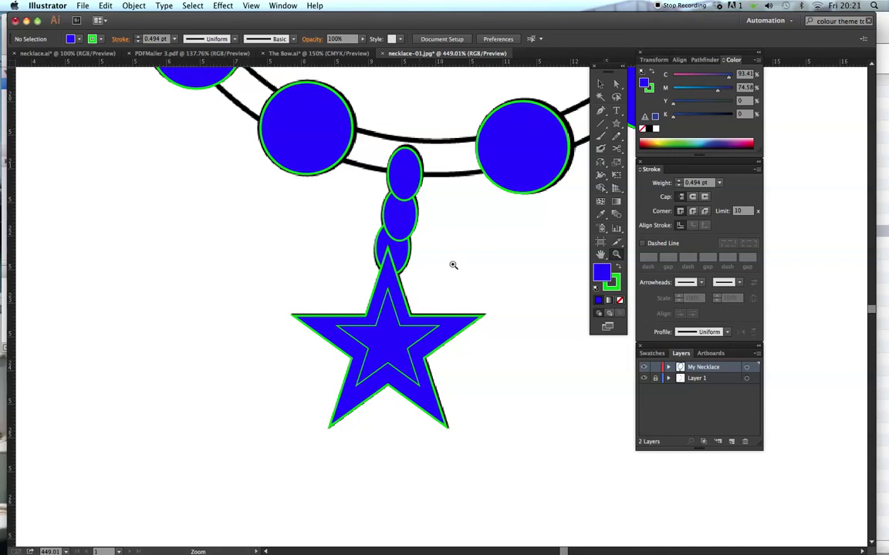
{"action": "left_click", "coordinate": [601, 85]}
{"action": "left_click_drag", "start_coordinate": [474, 451], "coordinate": [294, 309]}
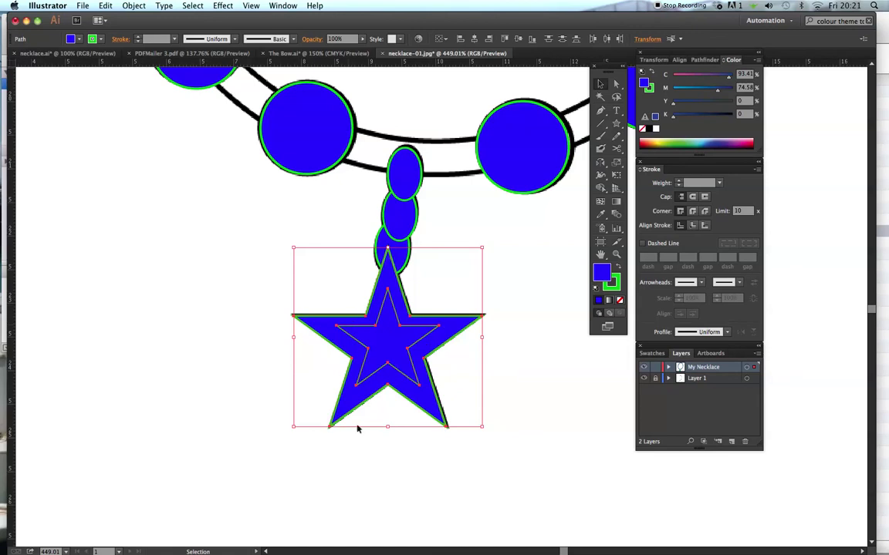
{"action": "right_click", "coordinate": [453, 296]}
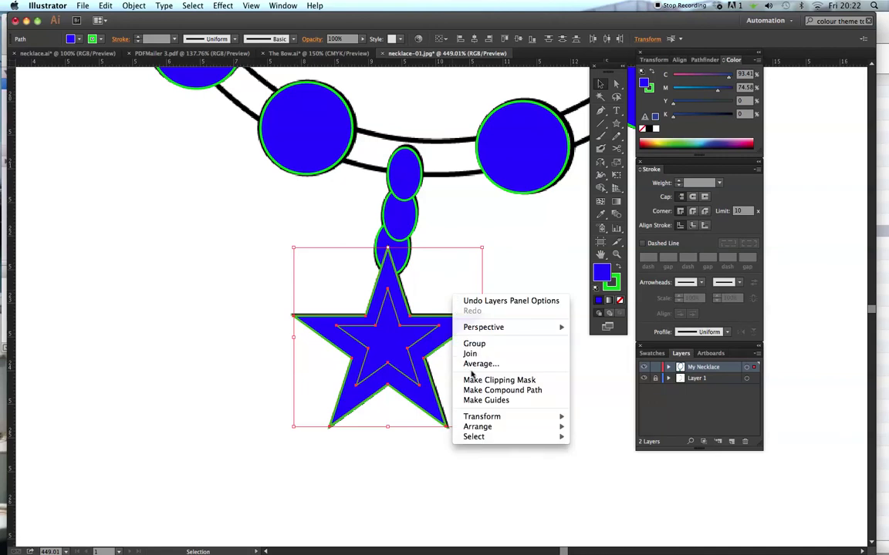
{"action": "mouse_move", "coordinate": [540, 427]}
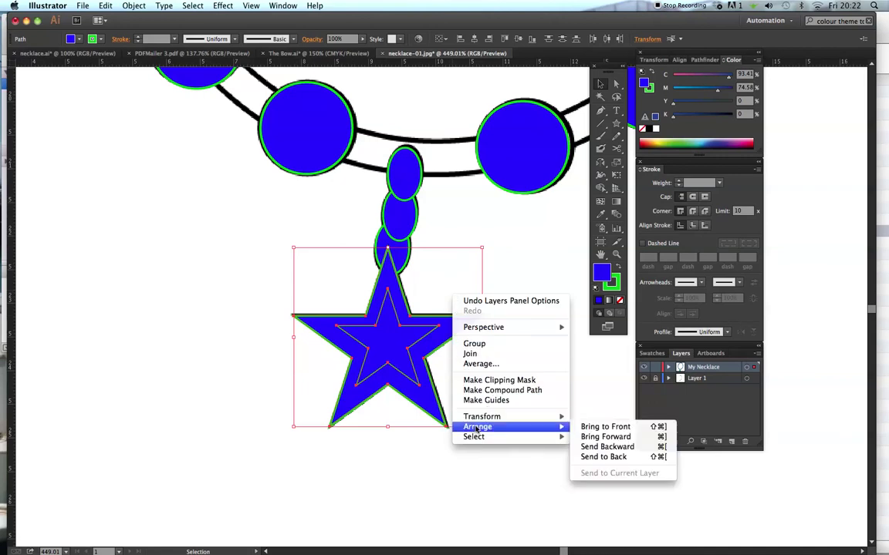
{"action": "left_click", "coordinate": [609, 457]}
{"action": "left_click", "coordinate": [505, 229]}
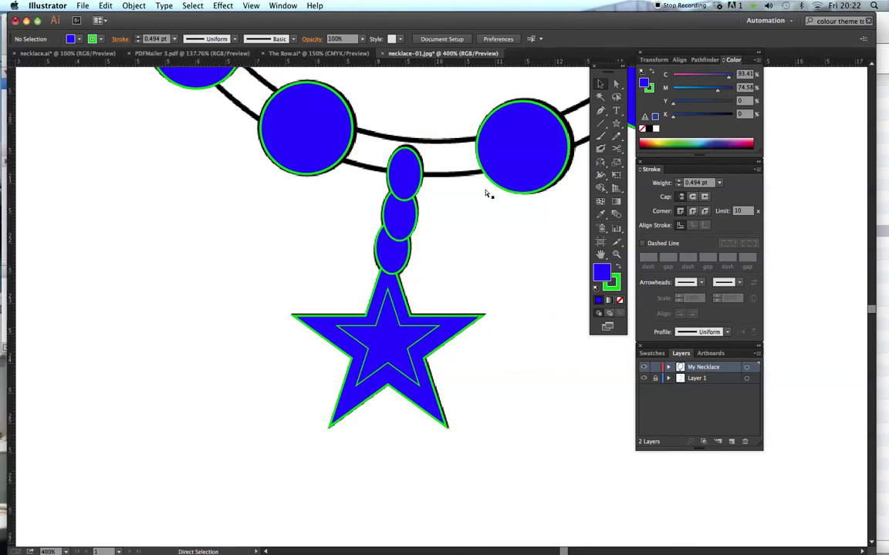
- Set up the Pen tool with no fill and a green 16 pt stroke for tracing the necklace cord
{"action": "key", "text": "super+minus"}
{"action": "key", "text": "super+minus"}
{"action": "key", "text": "super+minus"}
{"action": "key", "text": "super+minus"}
{"action": "key", "text": "super+minus"}
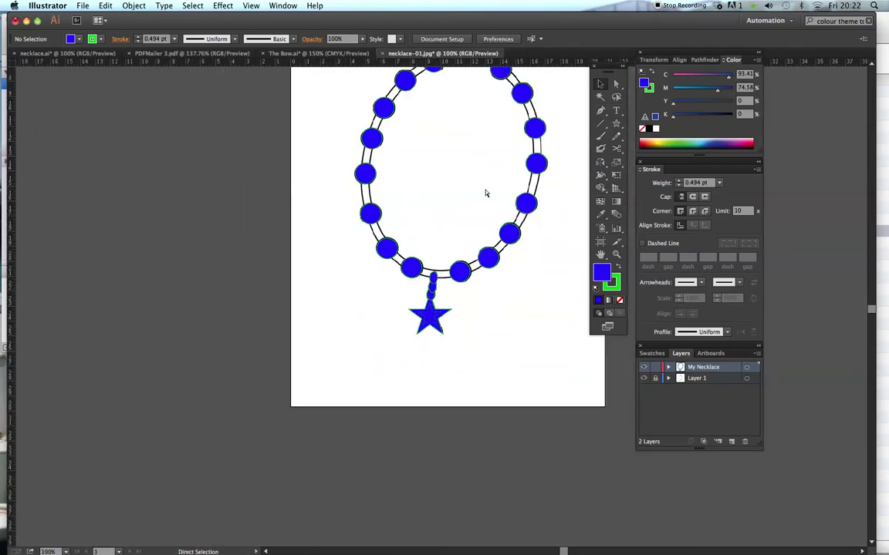
{"action": "left_click", "coordinate": [482, 230]}
{"action": "left_click", "coordinate": [431, 306]}
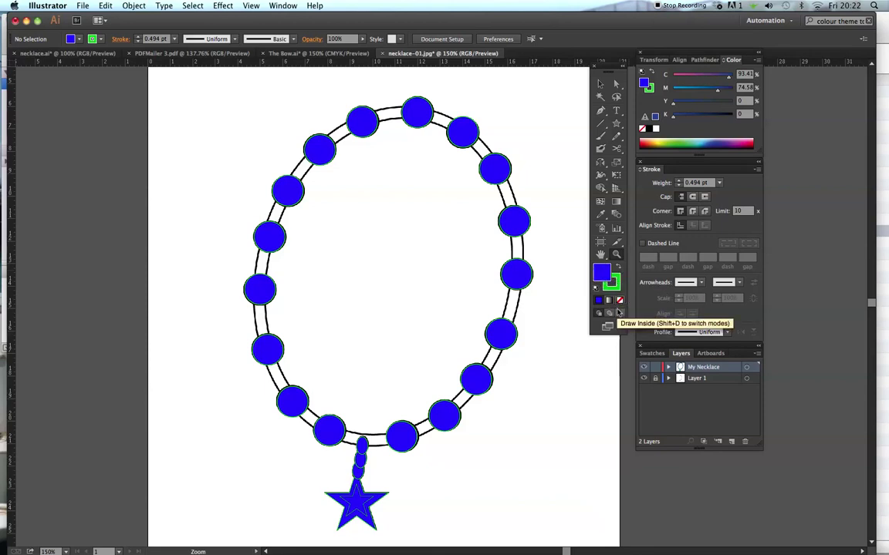
{"action": "left_click", "coordinate": [620, 301]}
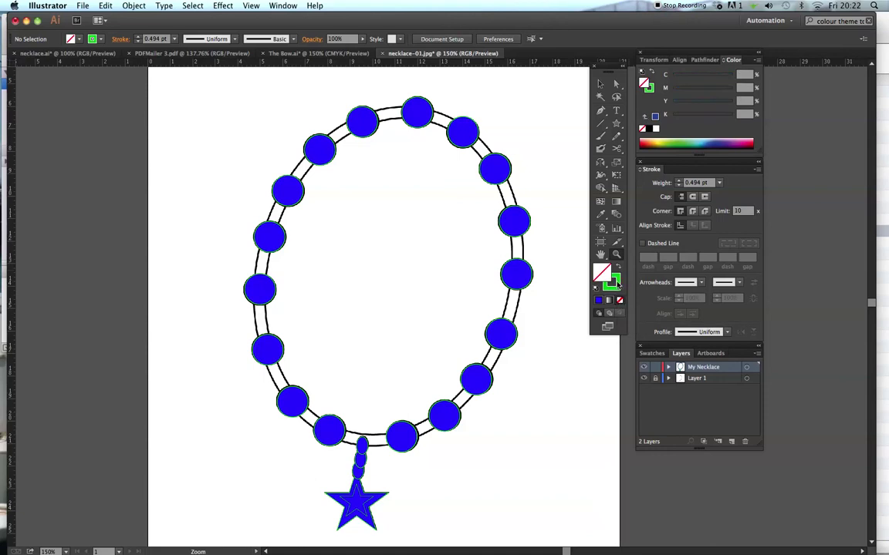
{"action": "left_click", "coordinate": [613, 284]}
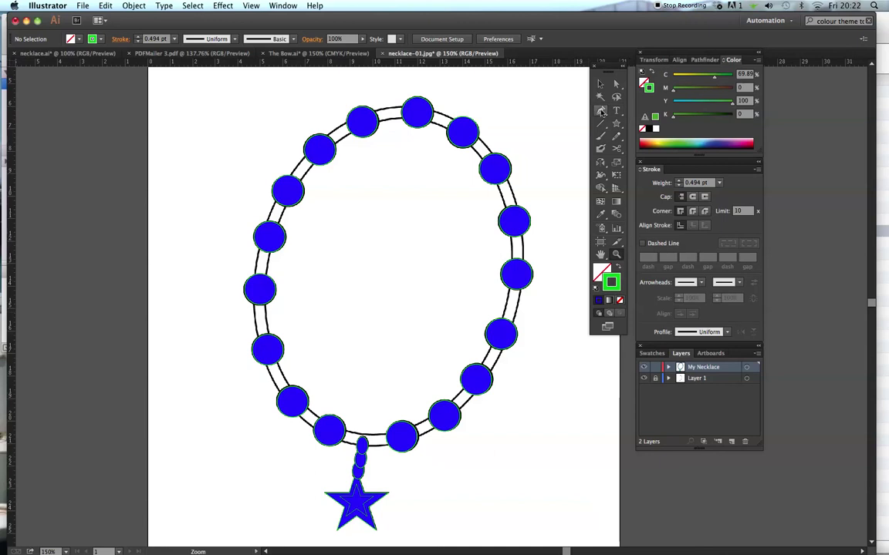
{"action": "left_click", "coordinate": [601, 110]}
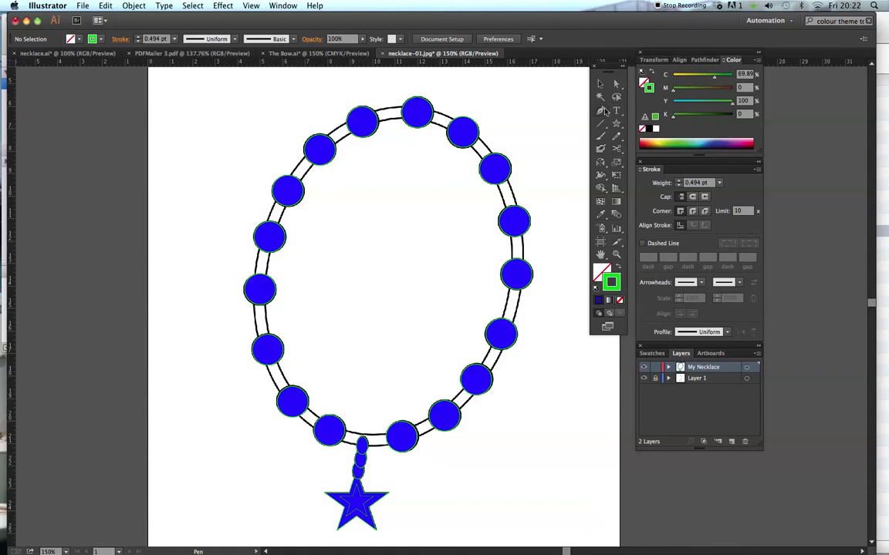
{"action": "left_click", "coordinate": [600, 116]}
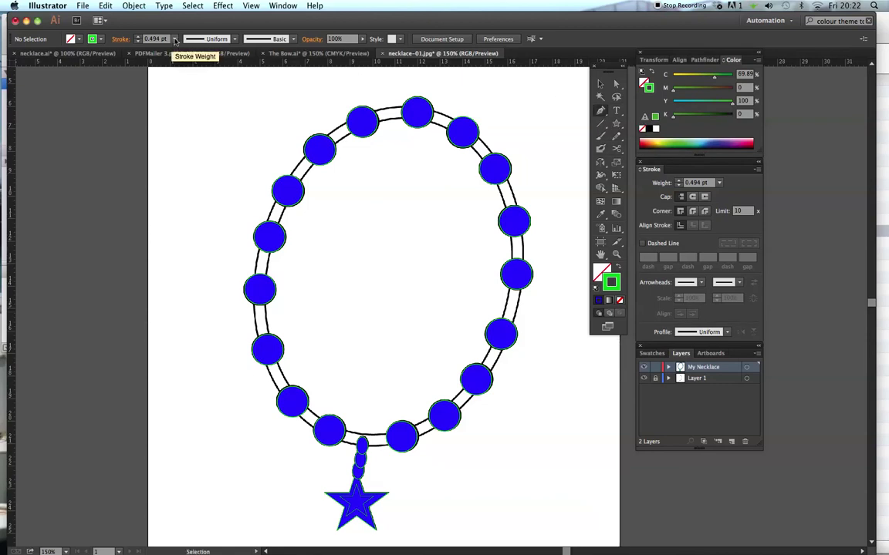
{"action": "left_click", "coordinate": [175, 40]}
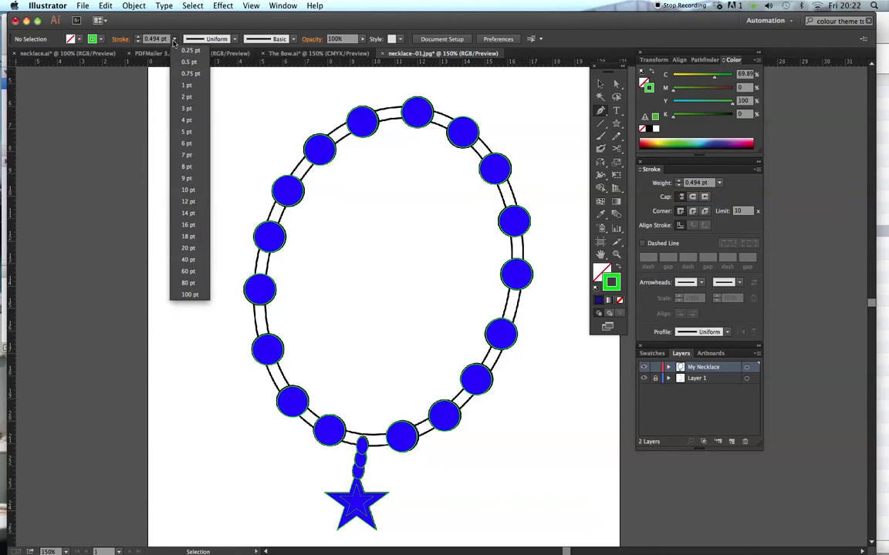
{"action": "left_click", "coordinate": [171, 207]}
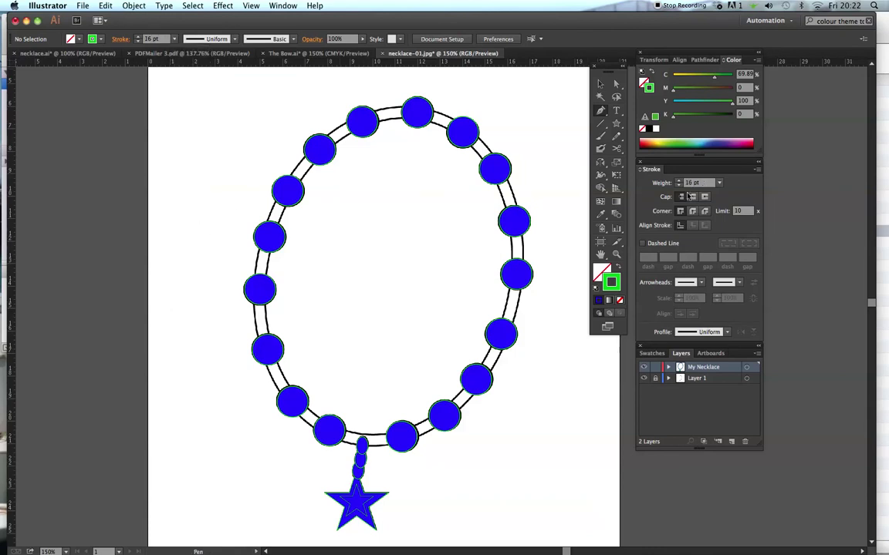
{"action": "left_click", "coordinate": [719, 183]}
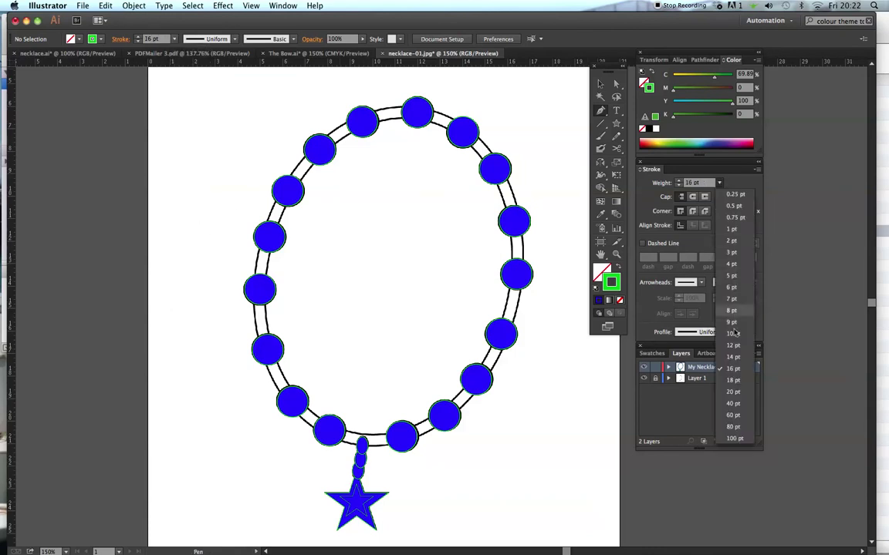
{"action": "left_click", "coordinate": [740, 374]}
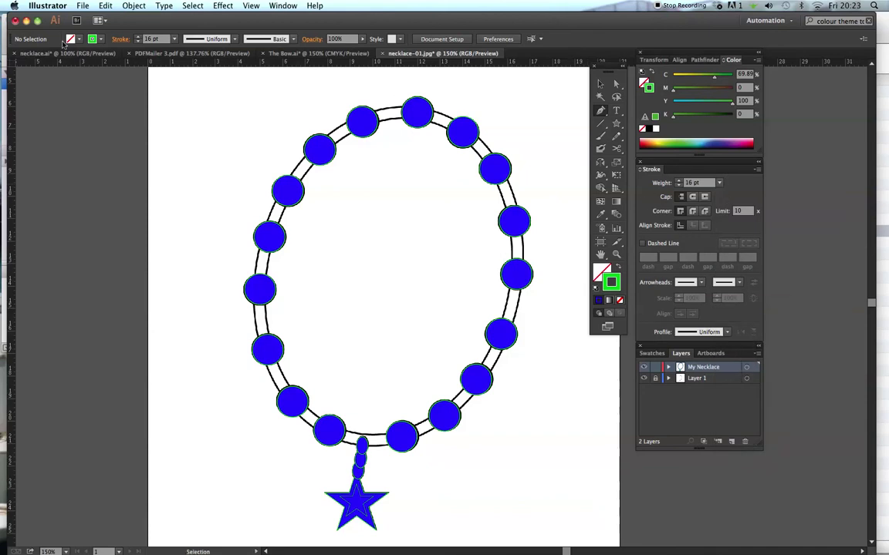
{"action": "left_click", "coordinate": [279, 7]}
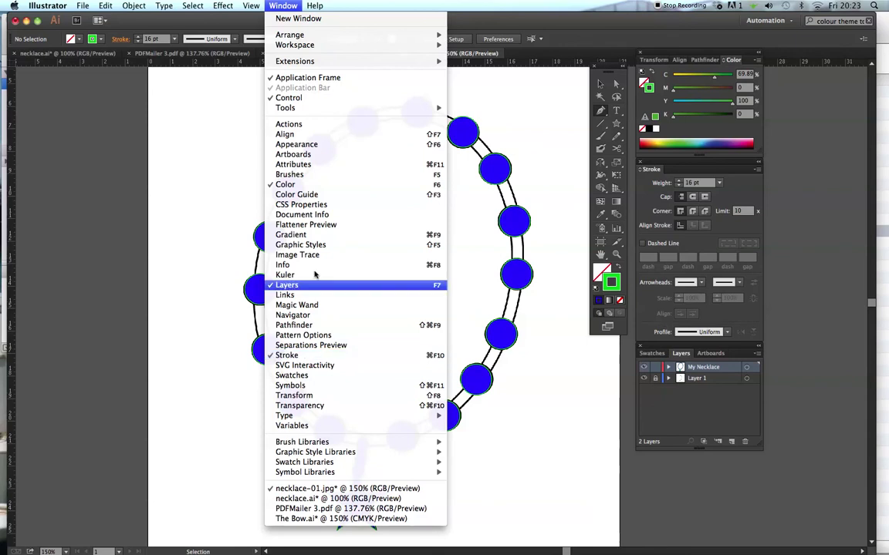
{"action": "left_click", "coordinate": [281, 6]}
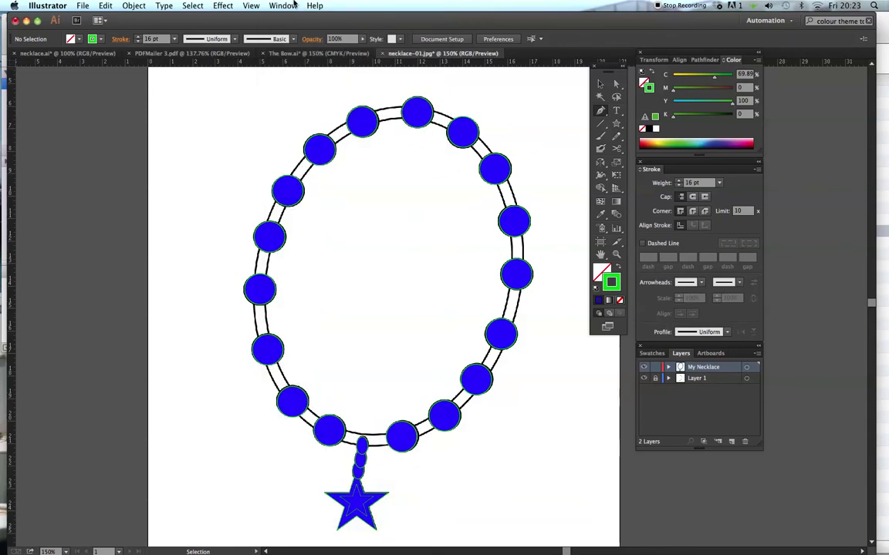
- Draw a curved path along the left half of the cord, from between the uppermost beads down to the pendant, and adjust its middle anchor and handle
{"action": "left_click", "coordinate": [394, 115]}
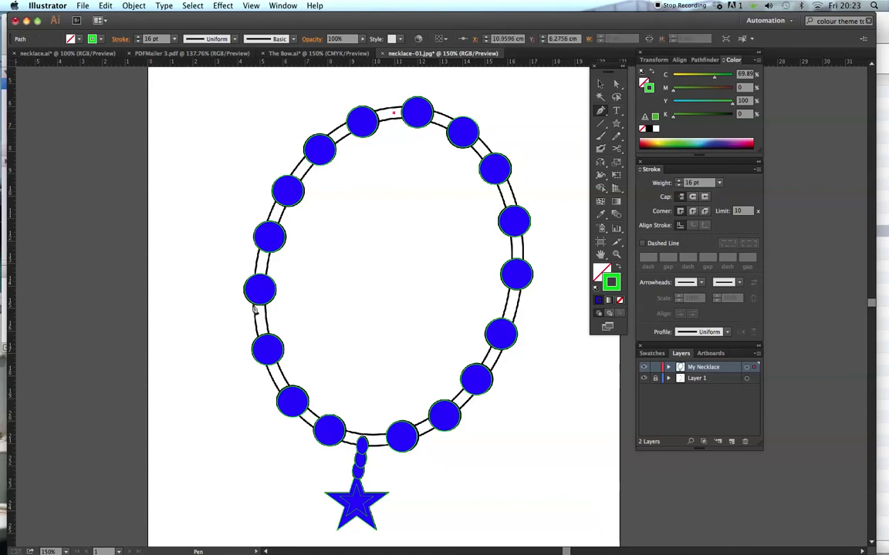
{"action": "mouse_move", "coordinate": [261, 312]}
{"action": "left_mouse_down"}
{"action": "mouse_move", "coordinate": [292, 423]}
{"action": "mouse_move", "coordinate": [262, 469]}
{"action": "mouse_move", "coordinate": [265, 505]}
{"action": "left_mouse_up"}
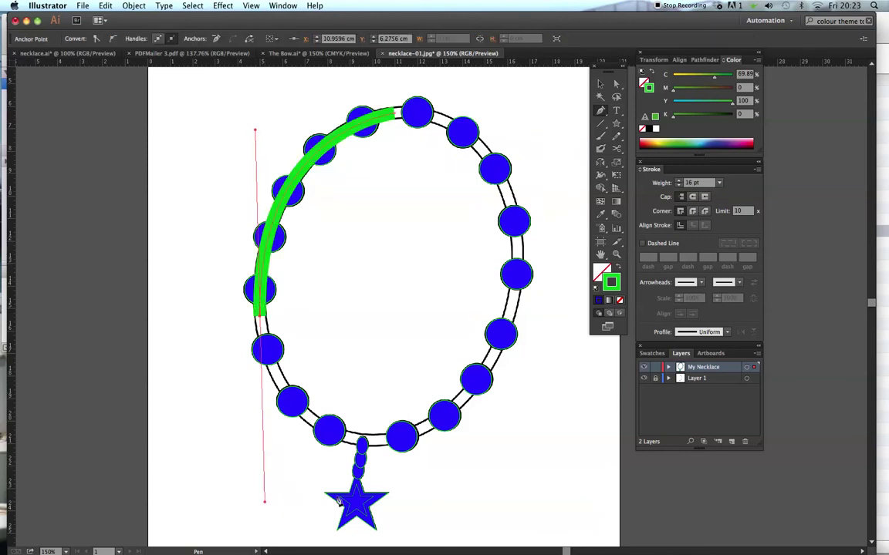
{"action": "left_click", "coordinate": [367, 444]}
{"action": "left_click", "coordinate": [617, 85]}
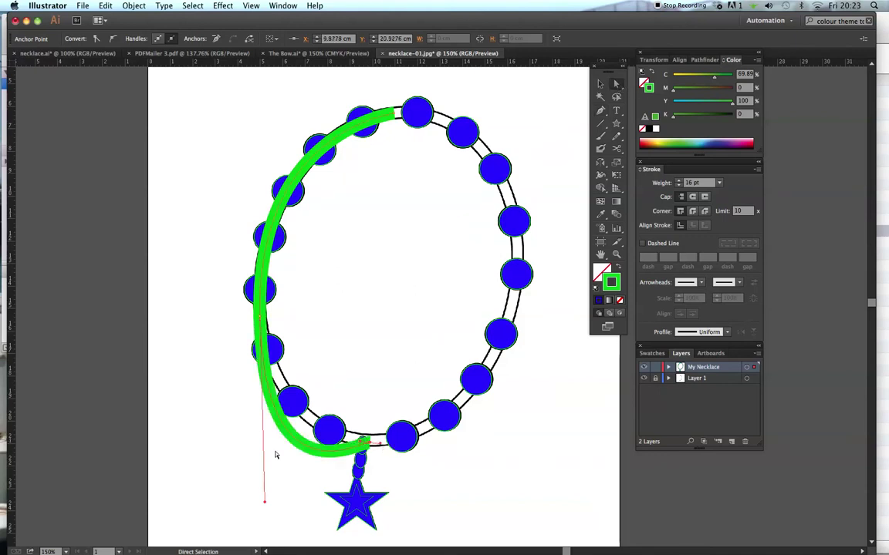
{"action": "left_click_drag", "start_coordinate": [266, 505], "coordinate": [266, 421]}
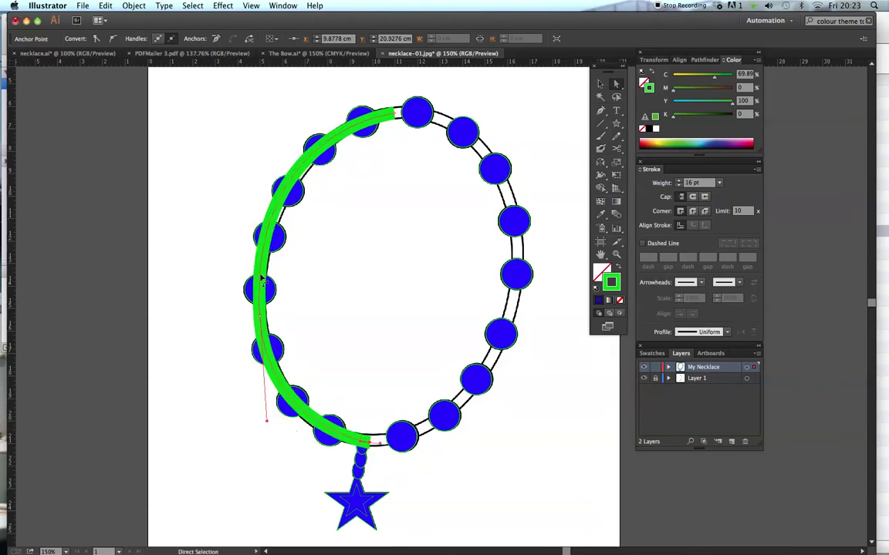
{"action": "left_click_drag", "start_coordinate": [264, 313], "coordinate": [266, 327]}
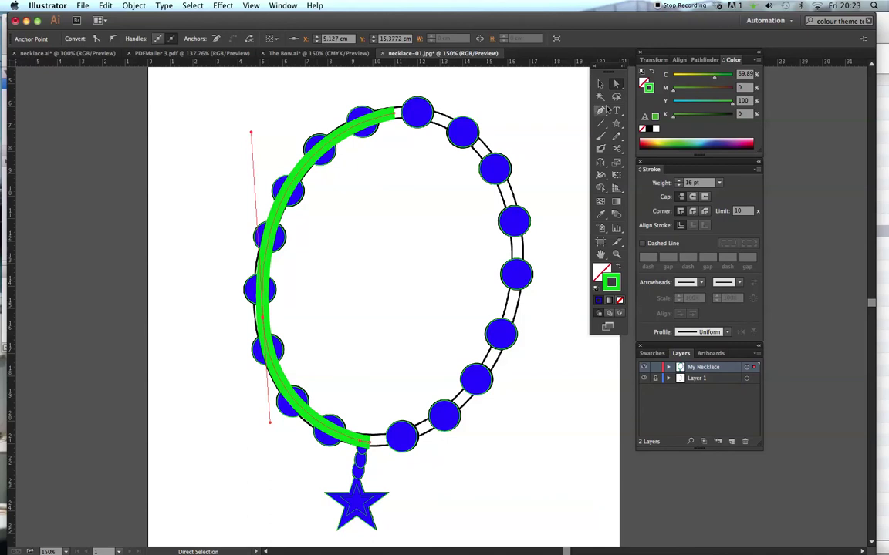
- Continue the cord path with the Pen tool from the pendant up the right half and close it at its start between the uppermost beads
{"action": "left_click", "coordinate": [603, 112]}
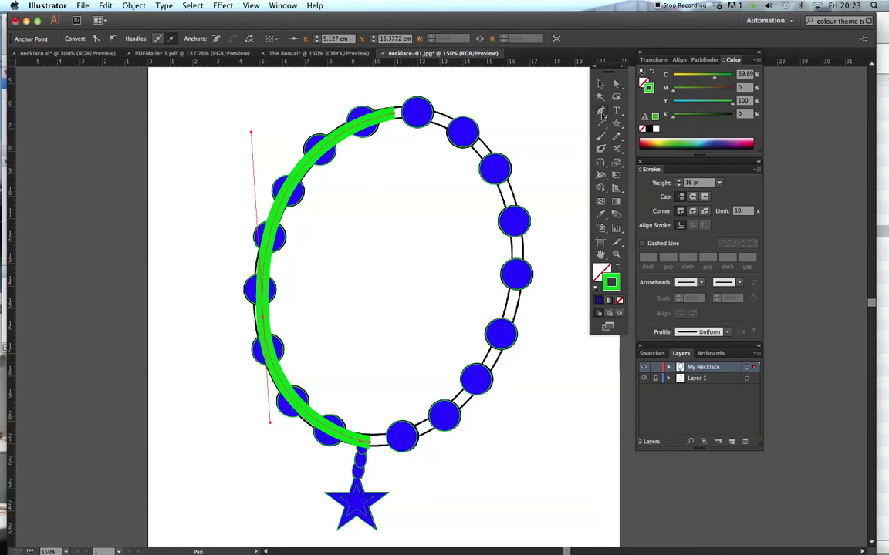
{"action": "left_click", "coordinate": [616, 254]}
{"action": "left_click", "coordinate": [407, 445]}
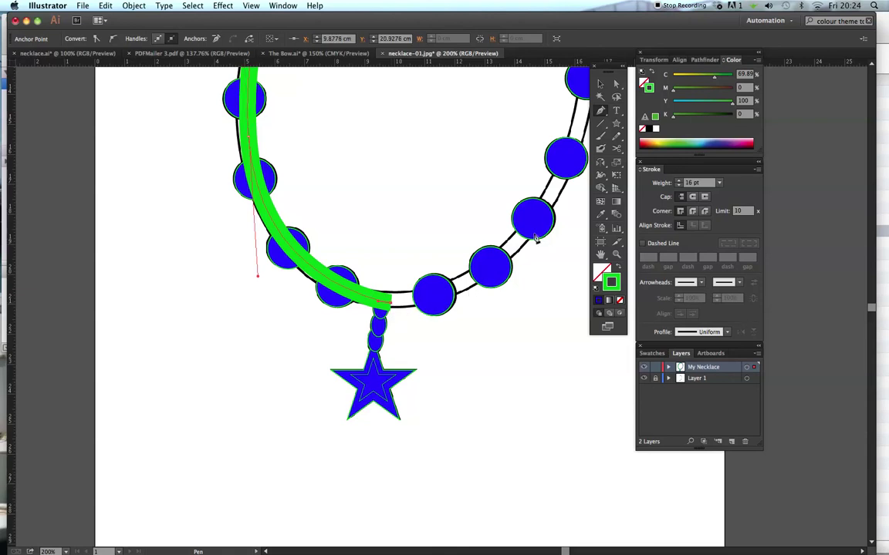
{"action": "scroll", "coordinate": [471, 309], "scroll_direction": "up", "scroll_amount": 4}
{"action": "scroll", "coordinate": [471, 309], "scroll_direction": "right", "scroll_amount": 2}
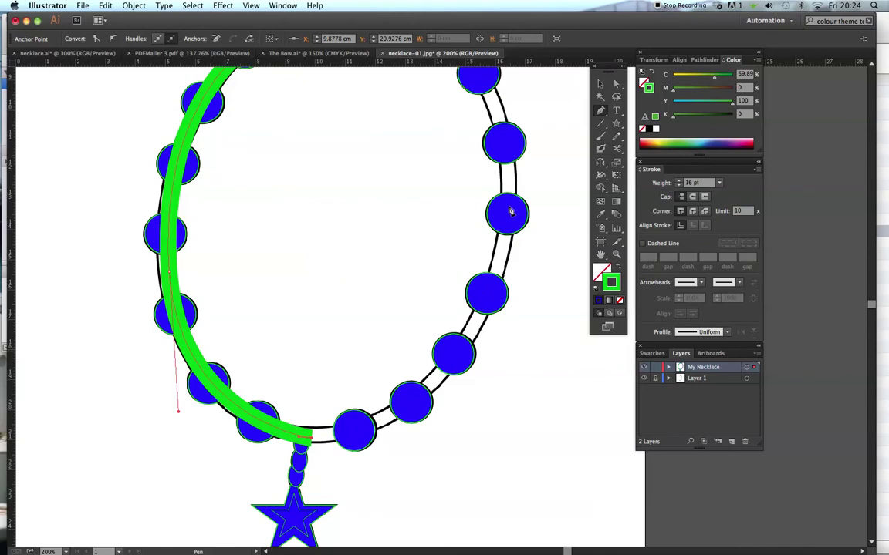
{"action": "mouse_move", "coordinate": [510, 213]}
{"action": "left_mouse_down"}
{"action": "mouse_move", "coordinate": [522, 81]}
{"action": "mouse_move", "coordinate": [506, 86]}
{"action": "left_mouse_up"}
{"action": "left_click_drag", "start_coordinate": [494, 249], "coordinate": [492, 323]}
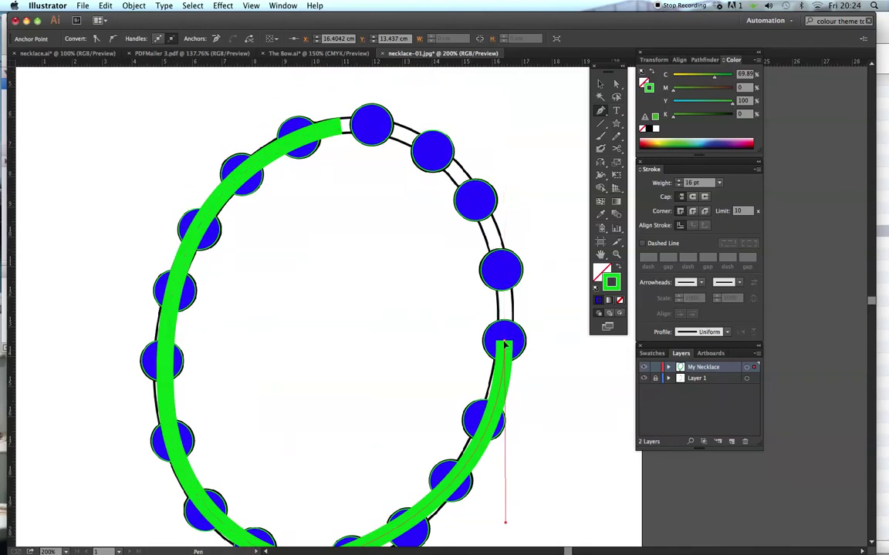
{"action": "left_click", "coordinate": [341, 127]}
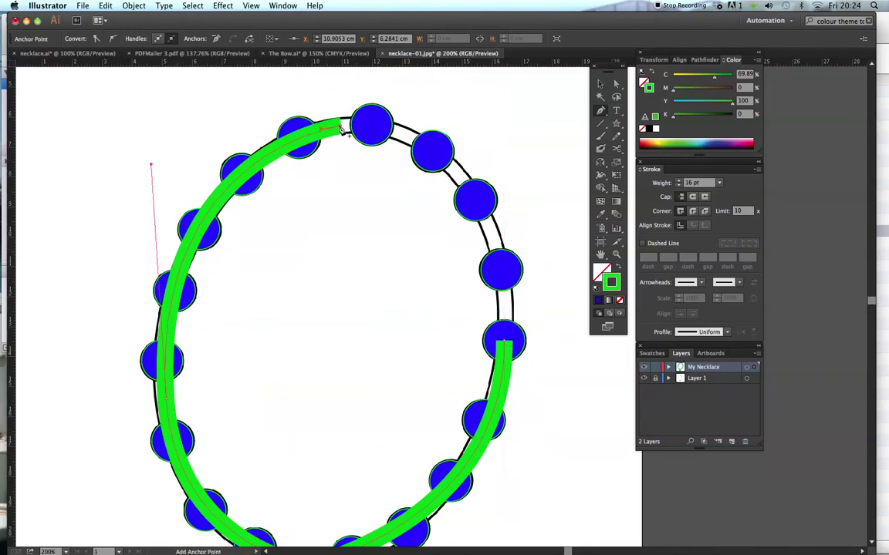
{"action": "mouse_move", "coordinate": [342, 128]}
{"action": "left_mouse_down"}
{"action": "mouse_move", "coordinate": [219, 145]}
{"action": "mouse_move", "coordinate": [174, 178]}
{"action": "mouse_move", "coordinate": [178, 138]}
{"action": "mouse_move", "coordinate": [163, 132]}
{"action": "left_mouse_up"}
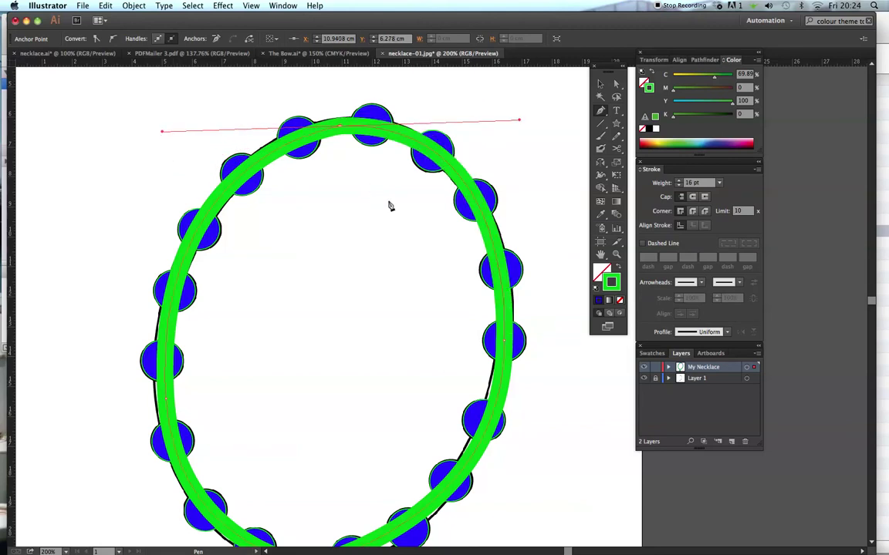
- Adjust the cord path's anchors at the right side, above the pendant and at the left side to follow the template, and deselect it
{"action": "left_click_drag", "start_coordinate": [459, 303], "coordinate": [461, 222]}
{"action": "left_click", "coordinate": [617, 83]}
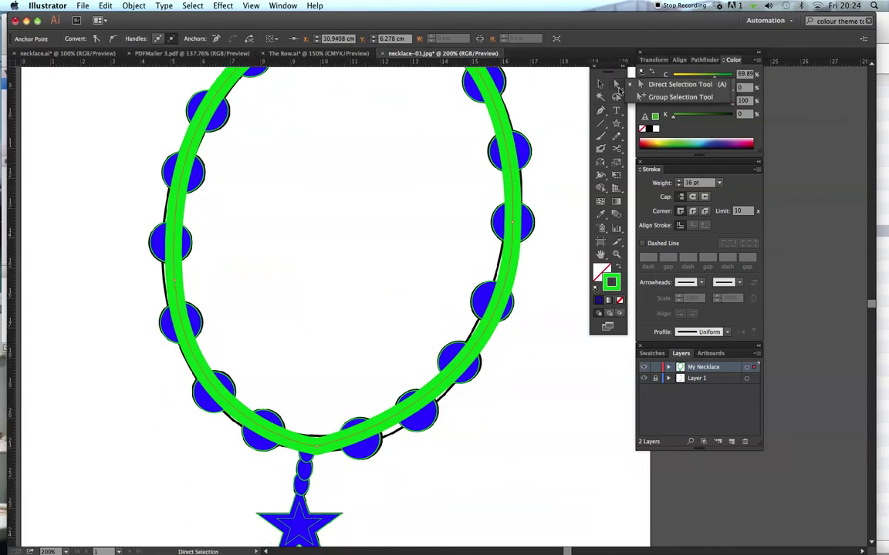
{"action": "left_click_drag", "start_coordinate": [513, 223], "coordinate": [482, 454]}
{"action": "left_click", "coordinate": [312, 446]}
{"action": "left_click_drag", "start_coordinate": [312, 446], "coordinate": [281, 440]}
{"action": "scroll", "coordinate": [175, 315], "scroll_direction": "up", "scroll_amount": 2}
{"action": "mouse_move", "coordinate": [176, 309]}
{"action": "left_mouse_down"}
{"action": "mouse_move", "coordinate": [185, 308]}
{"action": "mouse_move", "coordinate": [179, 317]}
{"action": "left_mouse_up"}
{"action": "left_click_drag", "start_coordinate": [395, 246], "coordinate": [380, 282]}
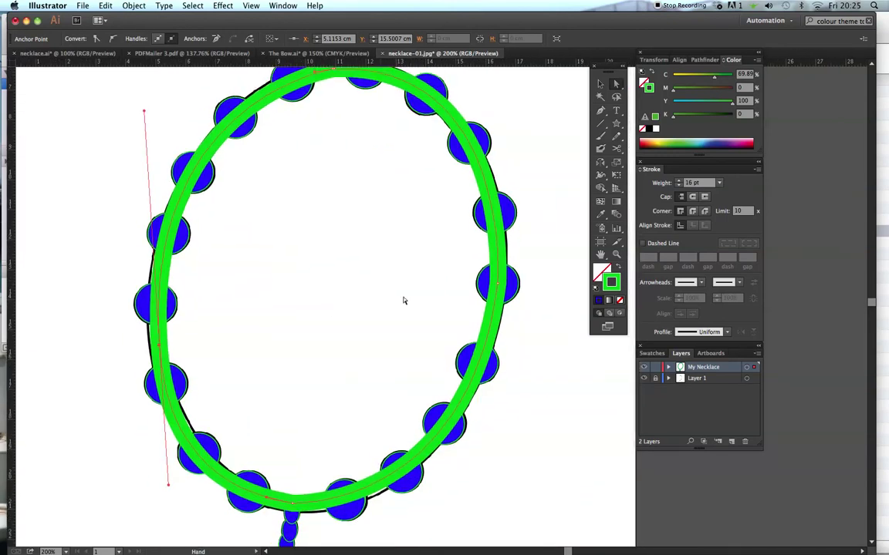
{"action": "left_click_drag", "start_coordinate": [161, 350], "coordinate": [161, 348]}
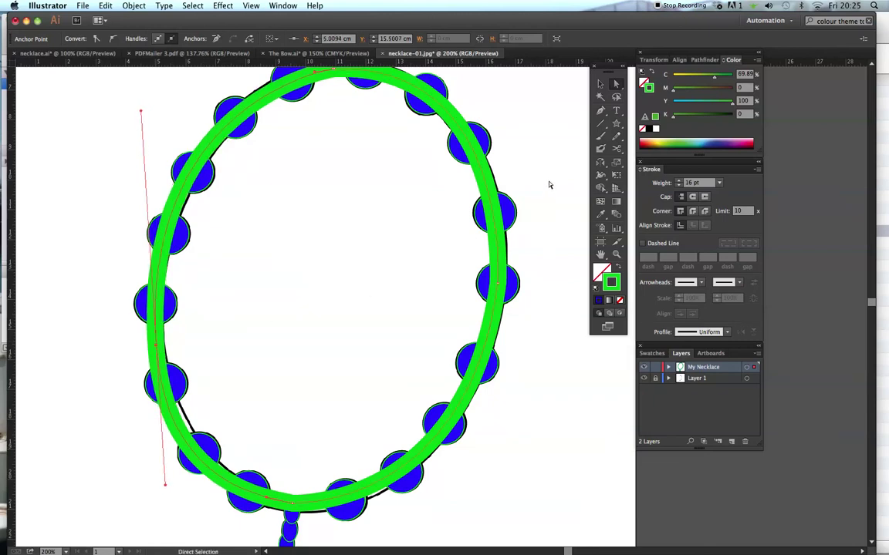
{"action": "left_click", "coordinate": [601, 85]}
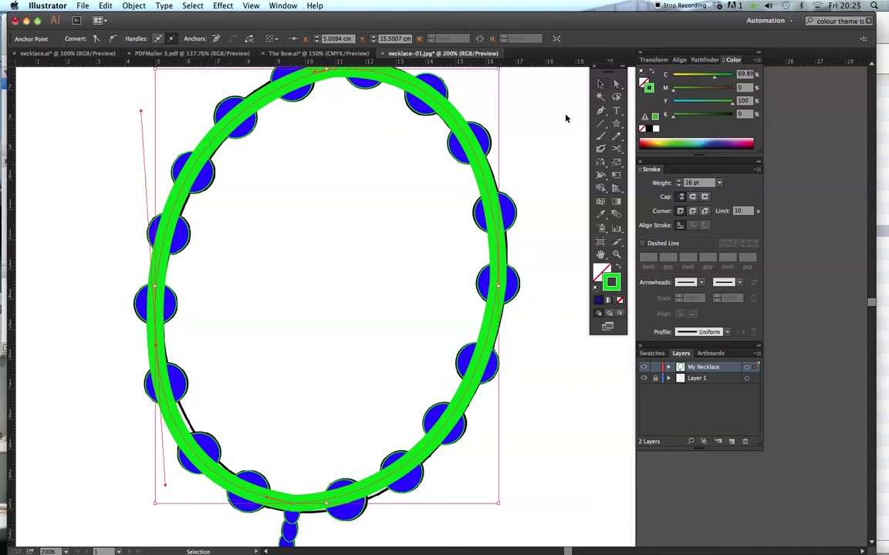
{"action": "left_click", "coordinate": [554, 125]}
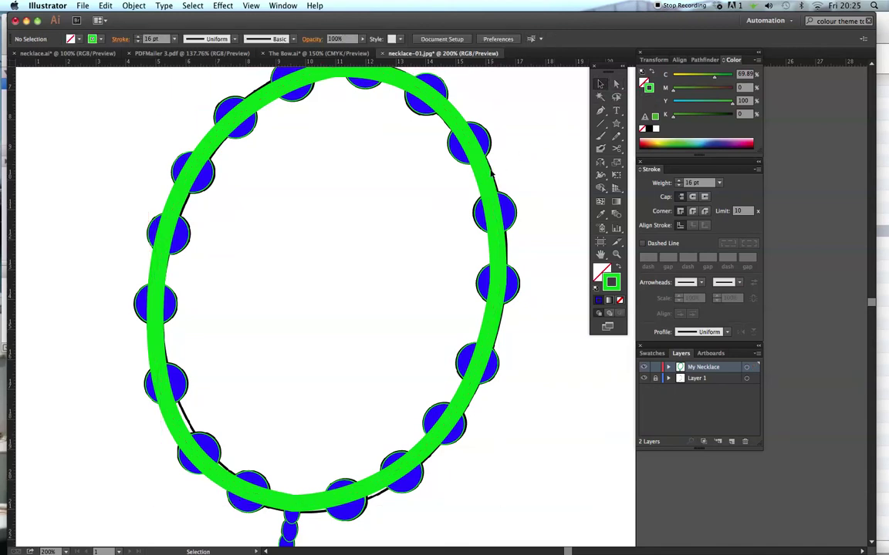
- Try a bright red fill on the closed cord path and reset its fill to none
{"action": "left_click", "coordinate": [475, 154]}
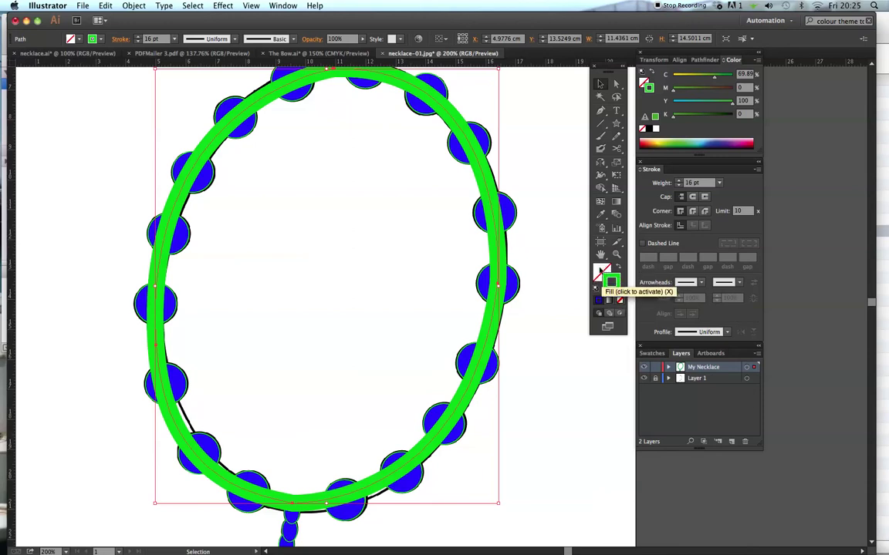
{"action": "double_click", "coordinate": [601, 270]}
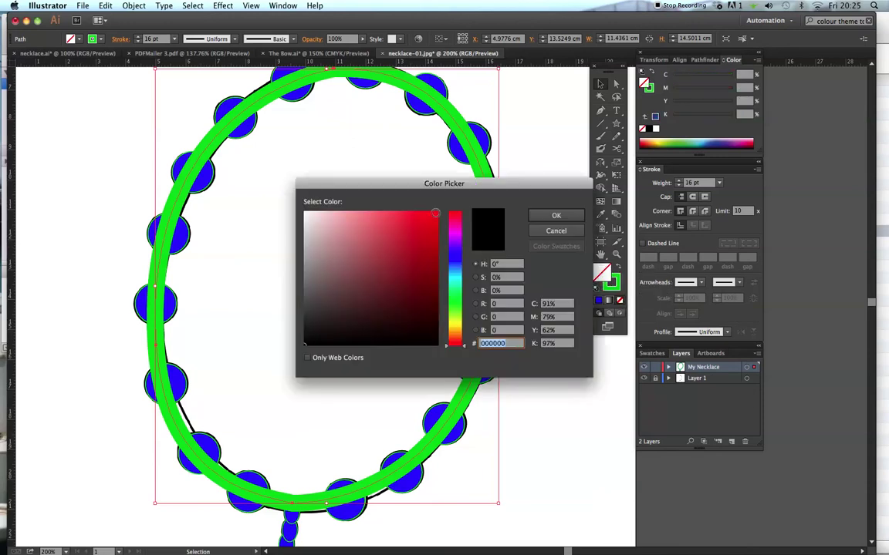
{"action": "left_click", "coordinate": [433, 213]}
{"action": "left_click", "coordinate": [566, 218]}
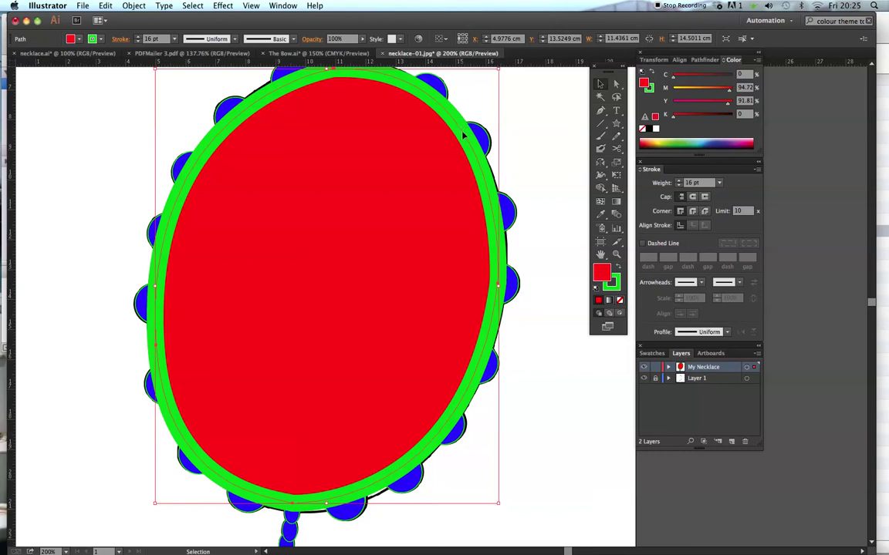
{"action": "left_click", "coordinate": [618, 301]}
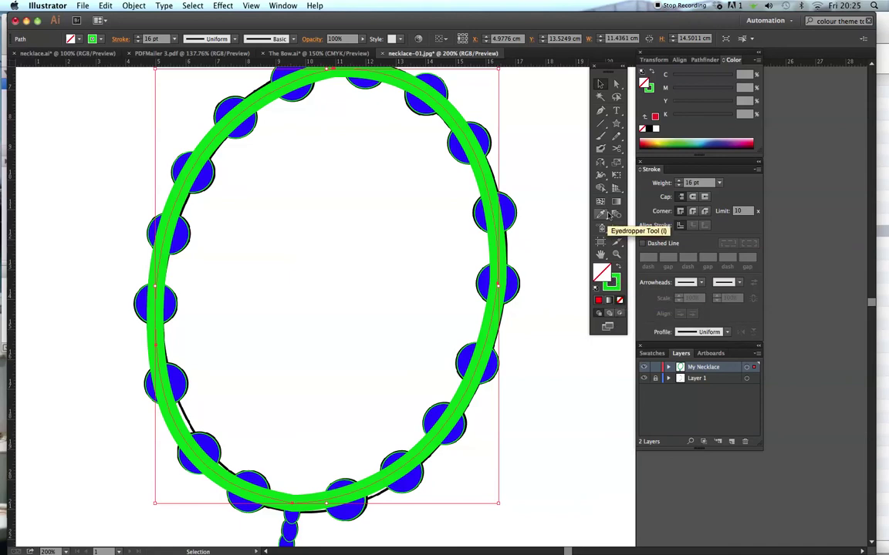
- Expand the green cord path with both Fill and Stroke included, turning its thick stroke into an outlined shape
{"action": "left_click", "coordinate": [602, 84]}
{"action": "left_click", "coordinate": [551, 138]}
{"action": "left_click", "coordinate": [490, 179]}
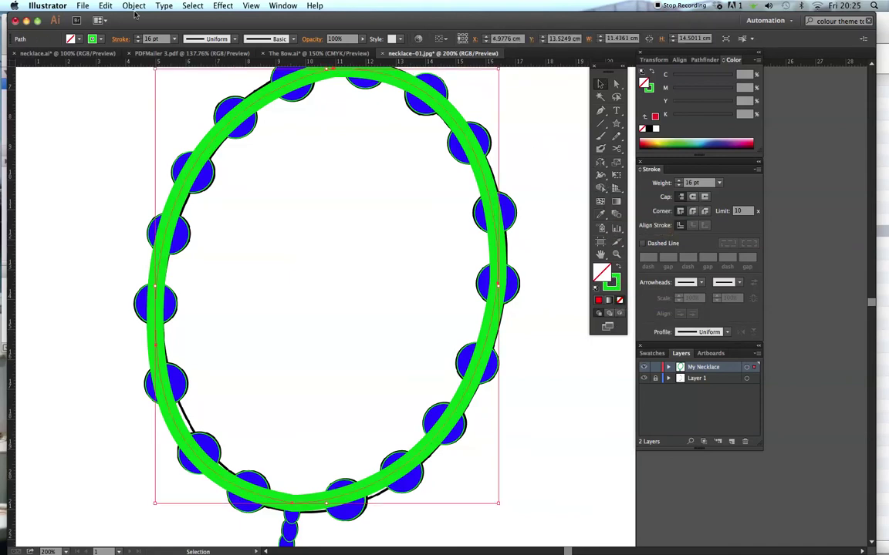
{"action": "left_click", "coordinate": [135, 6]}
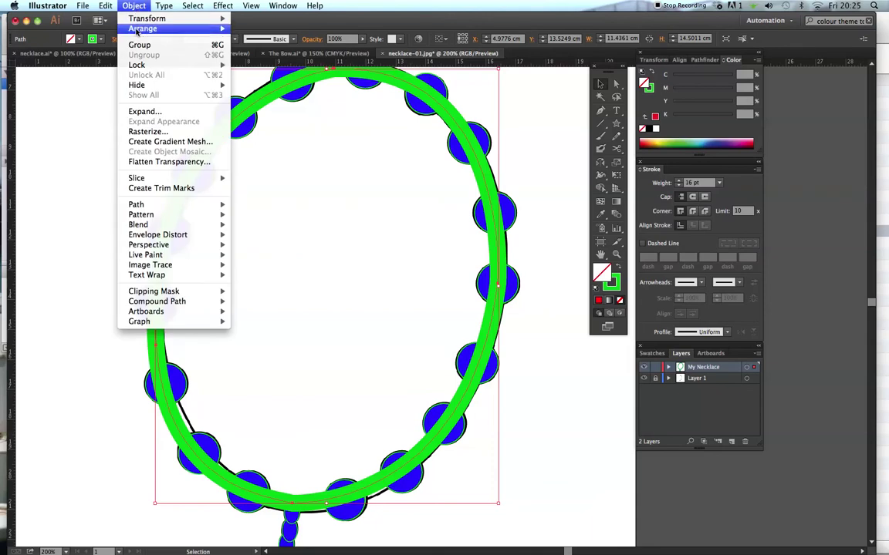
{"action": "left_click", "coordinate": [137, 111]}
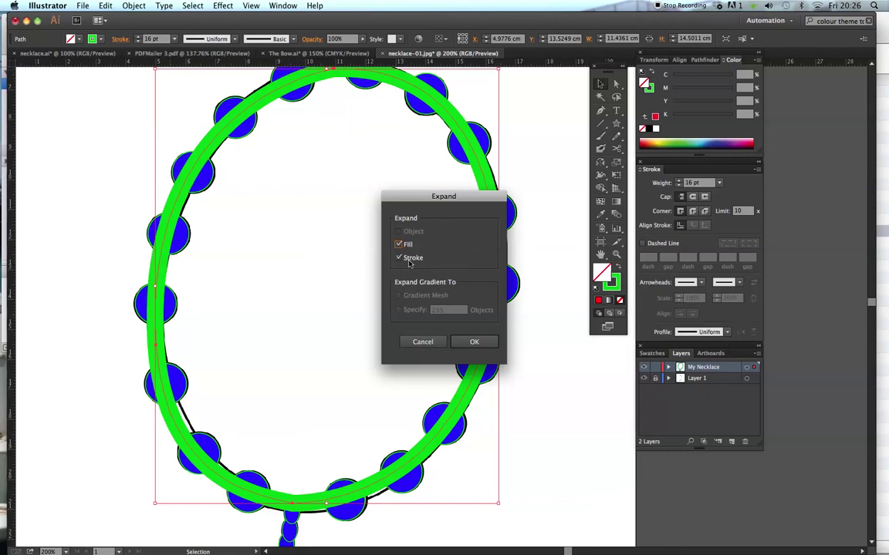
{"action": "left_click", "coordinate": [474, 342]}
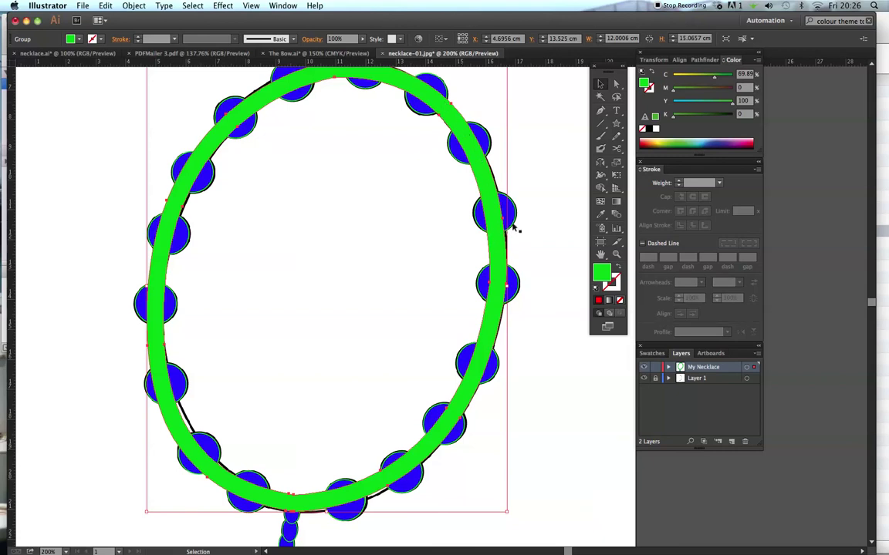
- Give the expanded cord a black (000000) stroke and a red (F90629) fill, and deselect it
{"action": "double_click", "coordinate": [617, 281]}
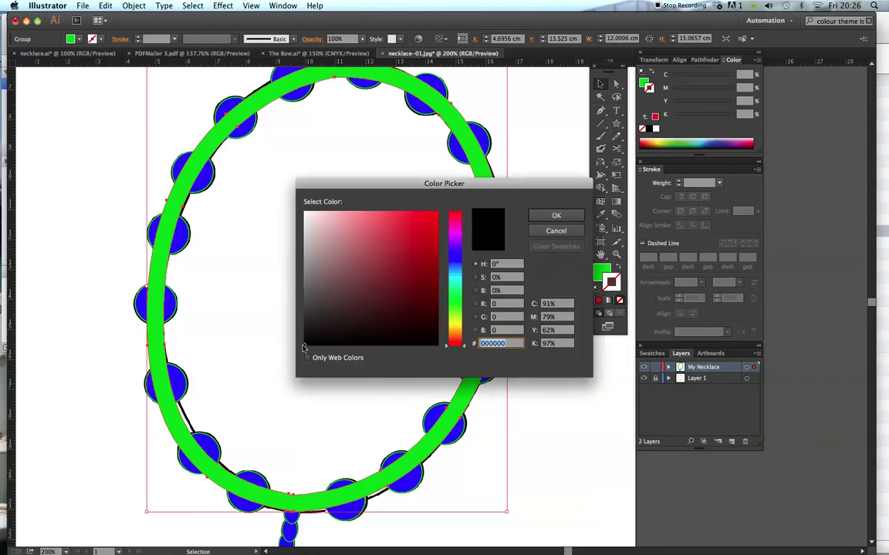
{"action": "left_click", "coordinate": [554, 216]}
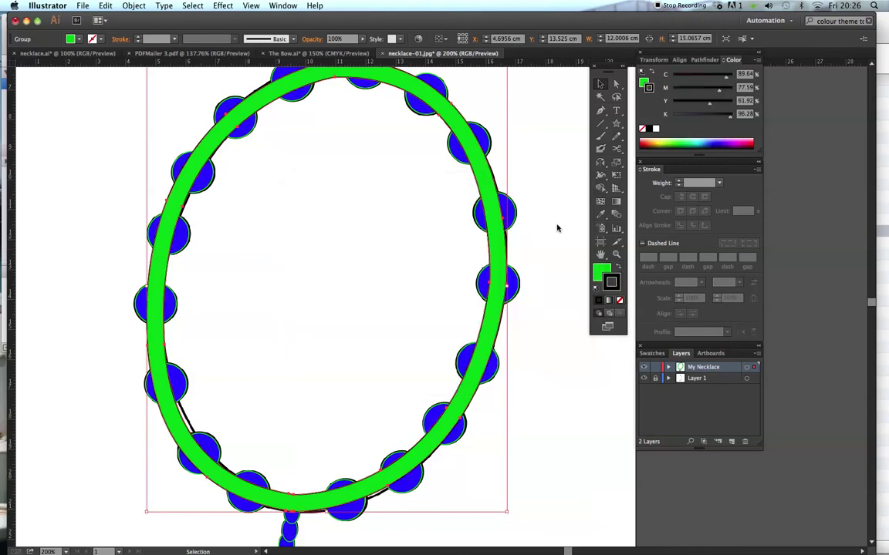
{"action": "double_click", "coordinate": [602, 270]}
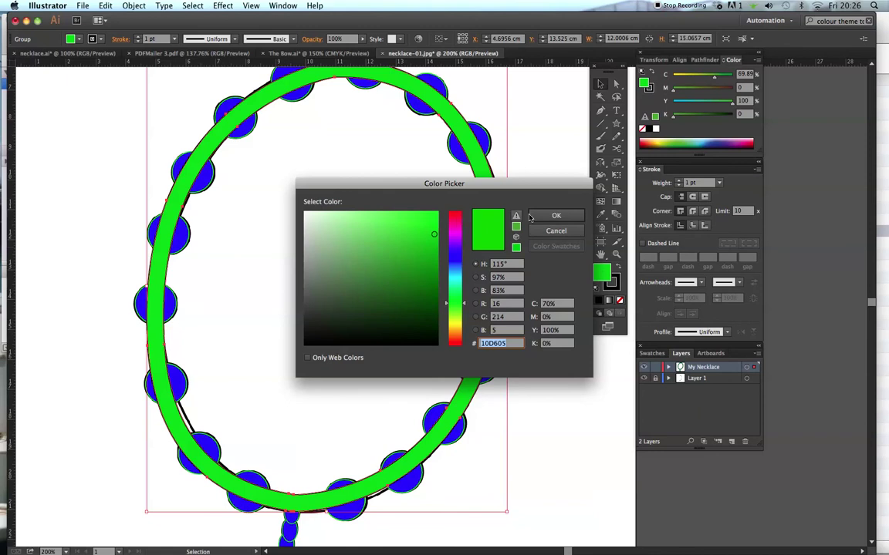
{"action": "left_click", "coordinate": [556, 215]}
{"action": "double_click", "coordinate": [604, 271]}
{"action": "type", "text": "F90629"}
{"action": "left_click", "coordinate": [571, 221]}
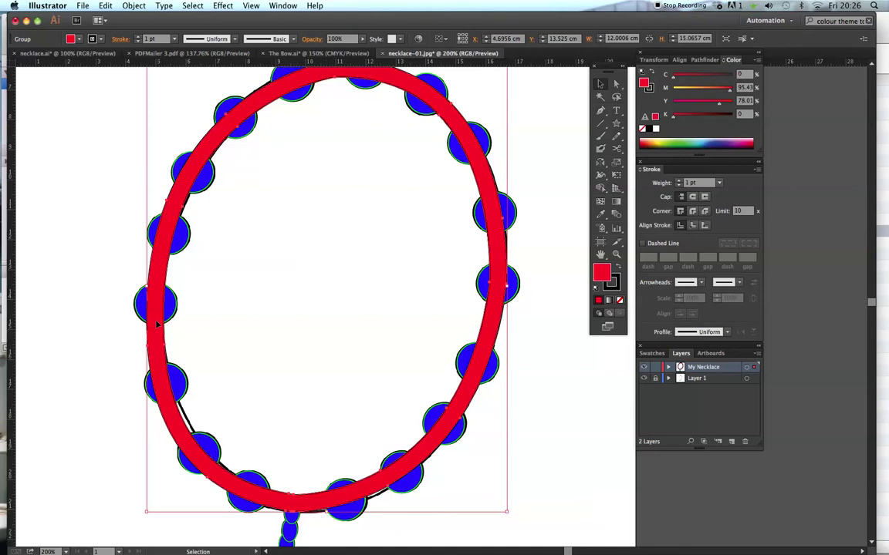
{"action": "left_click", "coordinate": [535, 144]}
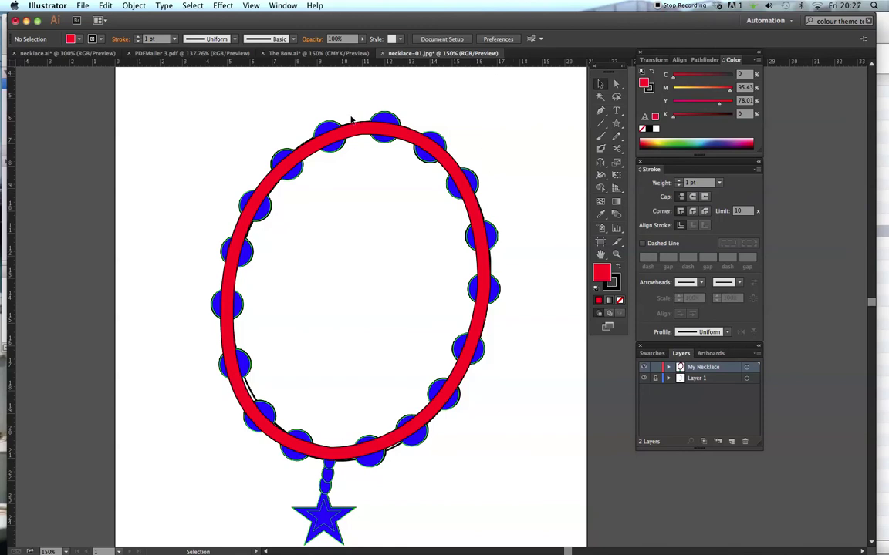
- Compare the necklace with the template by briefly hiding the My Necklace layer, and send the red cord to the back behind the beads
{"action": "left_click", "coordinate": [648, 367]}
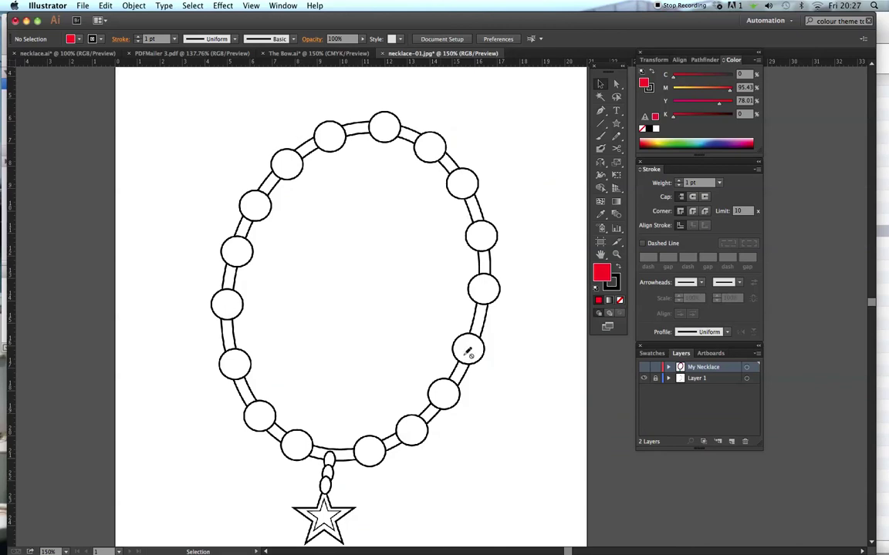
{"action": "left_click", "coordinate": [654, 379]}
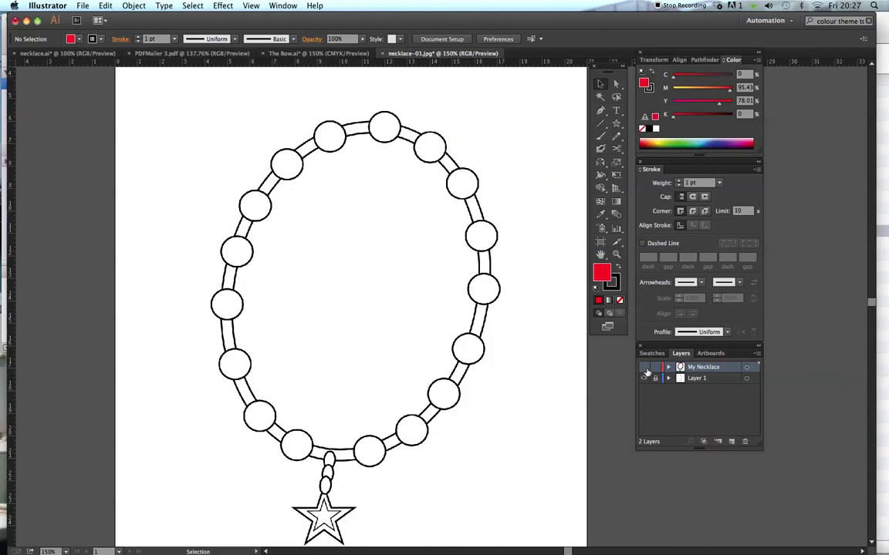
{"action": "left_click", "coordinate": [645, 368]}
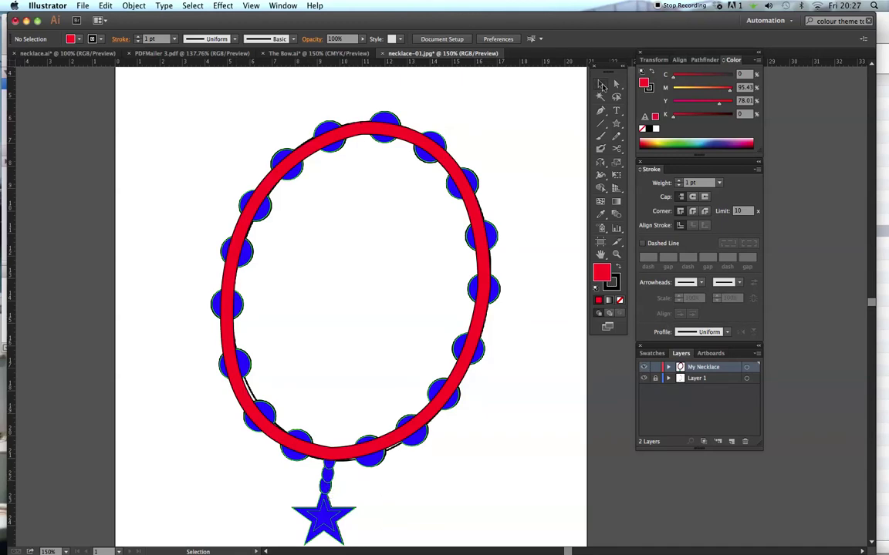
{"action": "left_click", "coordinate": [601, 83]}
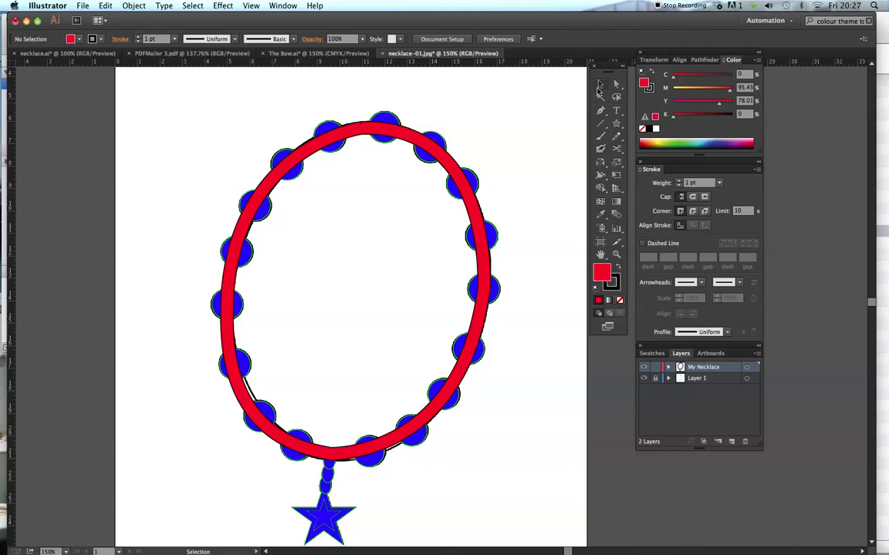
{"action": "left_click", "coordinate": [453, 171]}
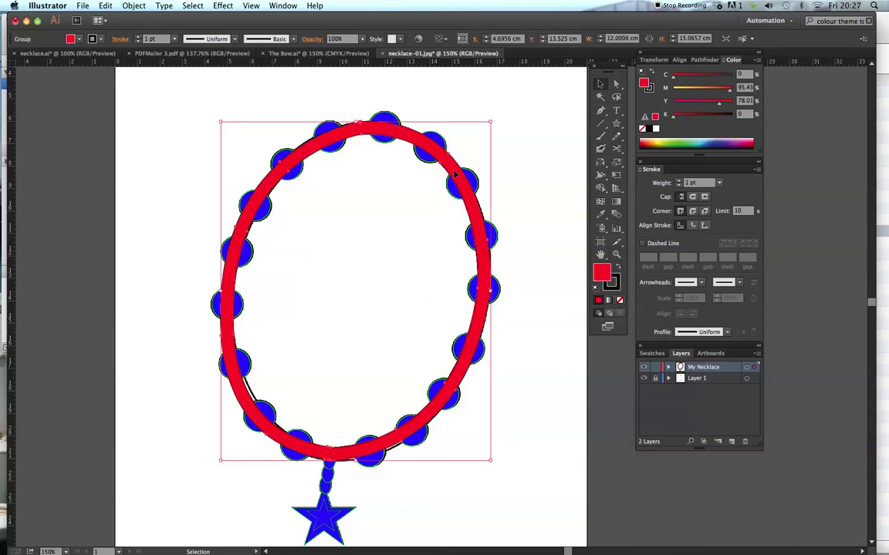
{"action": "right_click", "coordinate": [393, 223]}
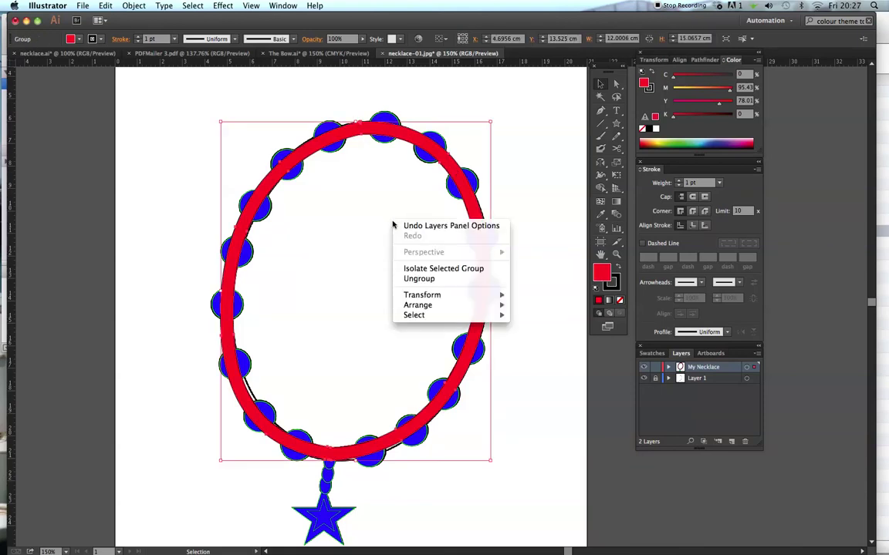
{"action": "mouse_move", "coordinate": [423, 306]}
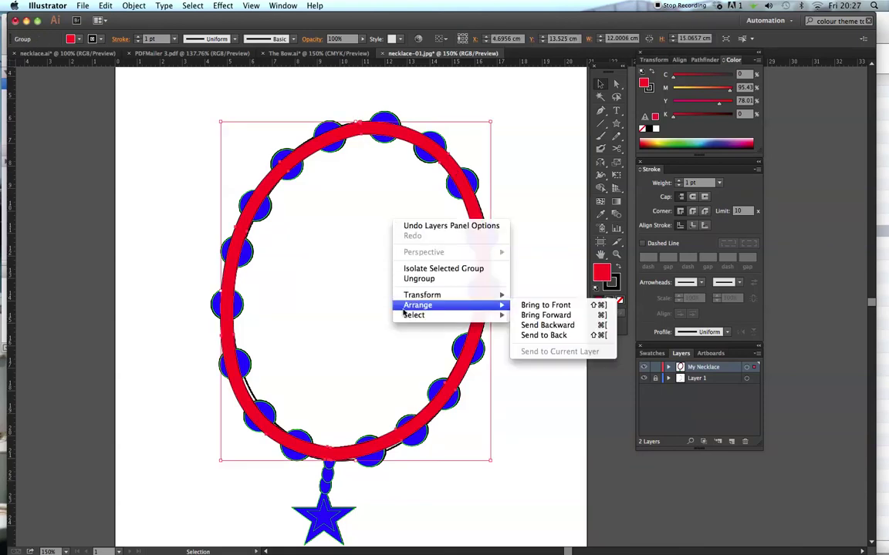
{"action": "left_click", "coordinate": [535, 337]}
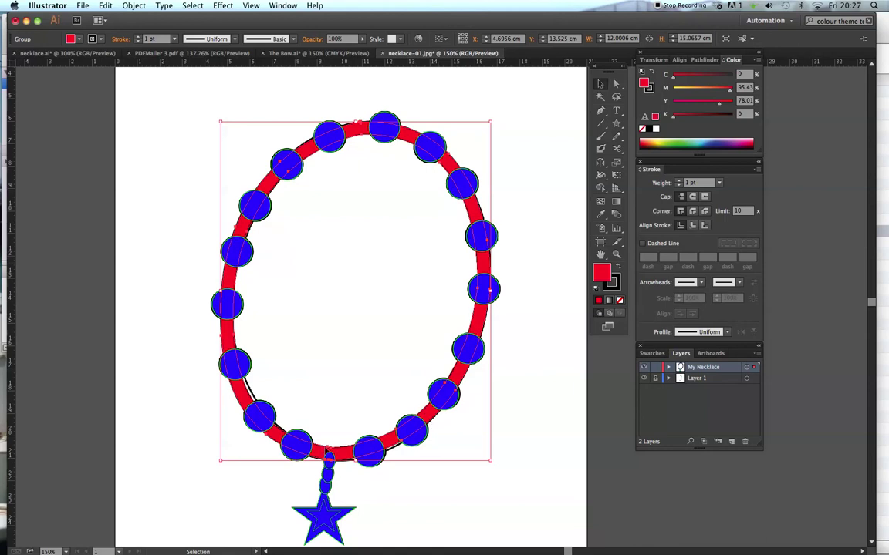
- Hide the template on Layer 1 and deselect the cord to show only the traced necklace
{"action": "left_click", "coordinate": [644, 379]}
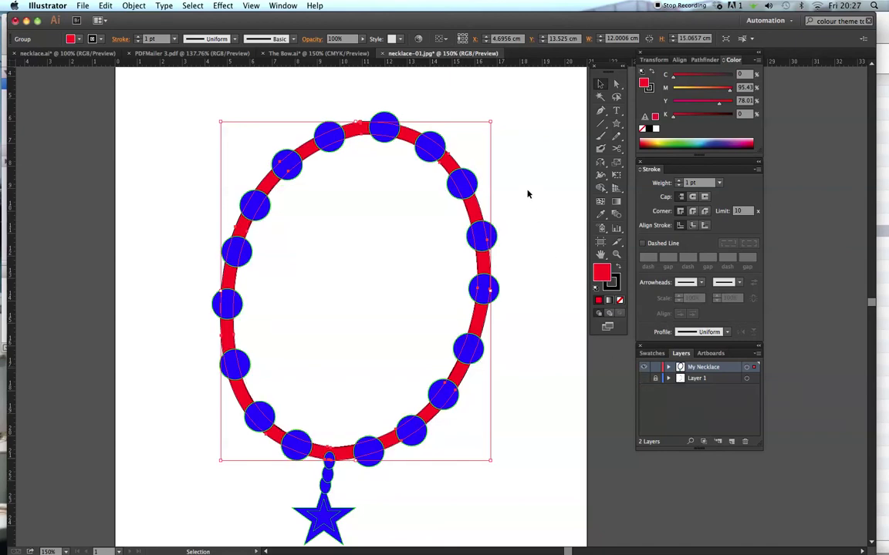
{"action": "left_click", "coordinate": [532, 195]}
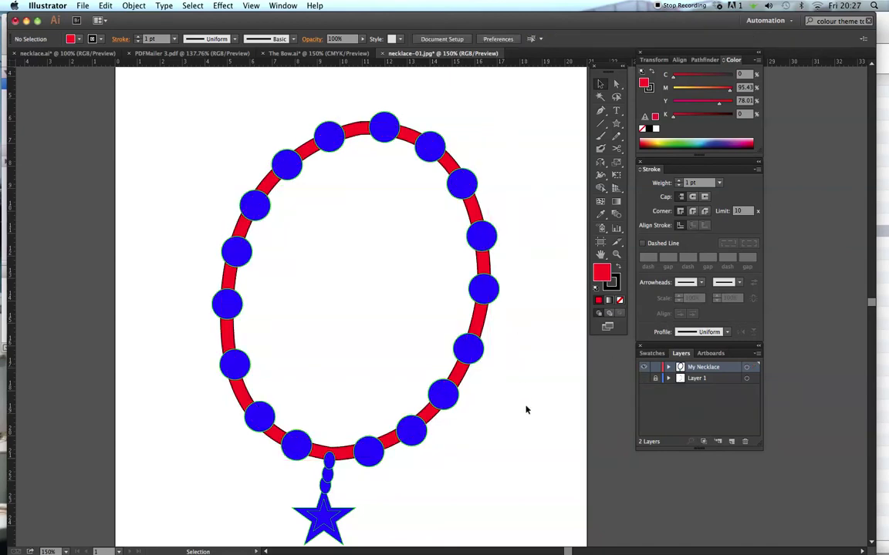
{"action": "scroll", "coordinate": [571, 181], "scroll_direction": "down", "scroll_amount": 2}
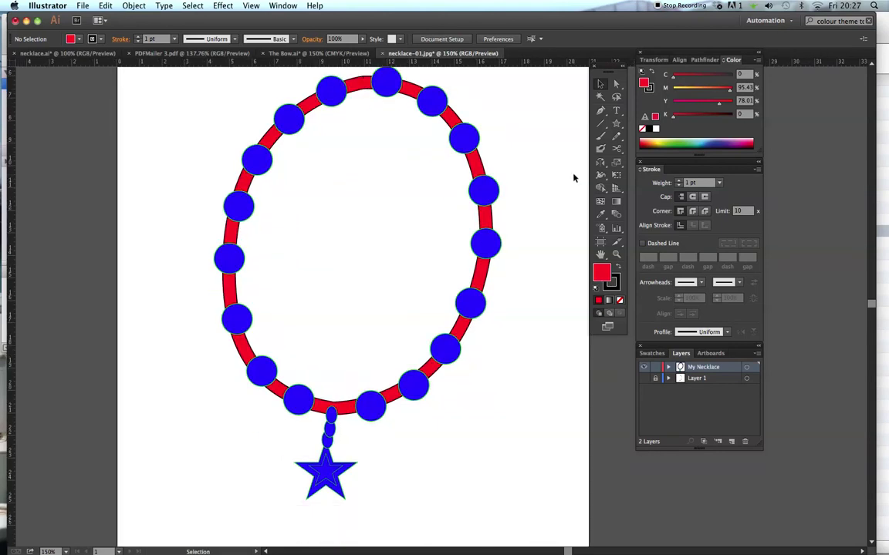